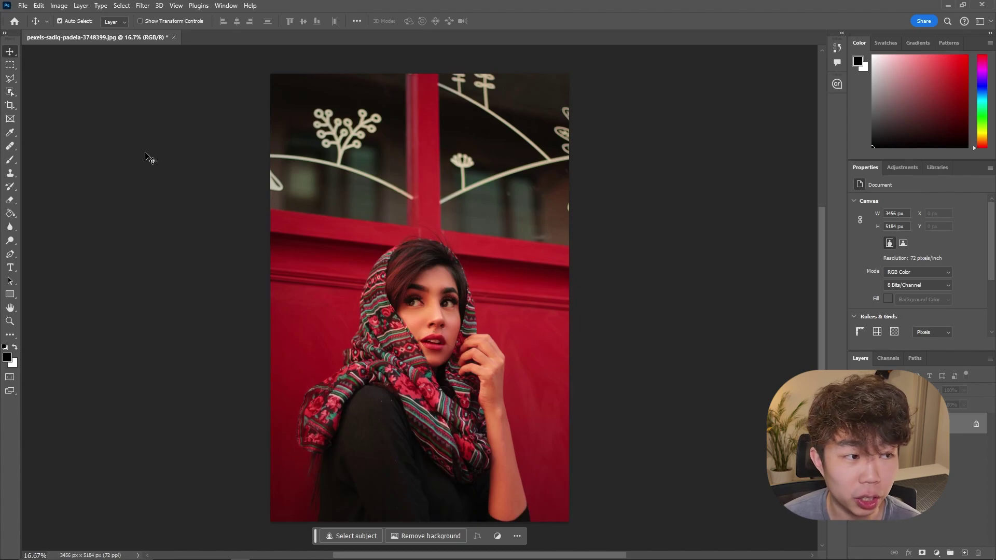
- Select the woman in the headscarf with the Object Selection Tool, excluding the red door
{"action": "left_click", "coordinate": [13, 93]}
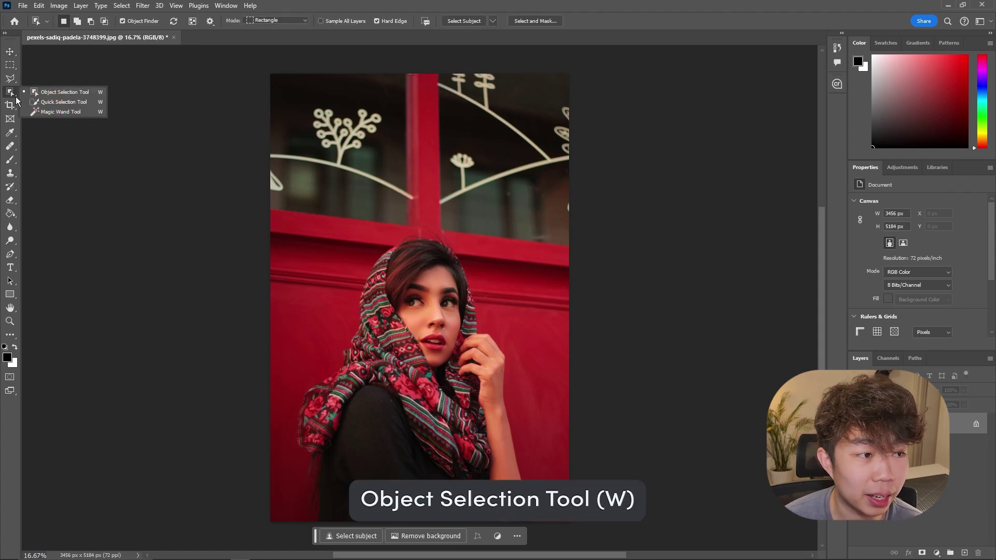
{"action": "left_click", "coordinate": [70, 94]}
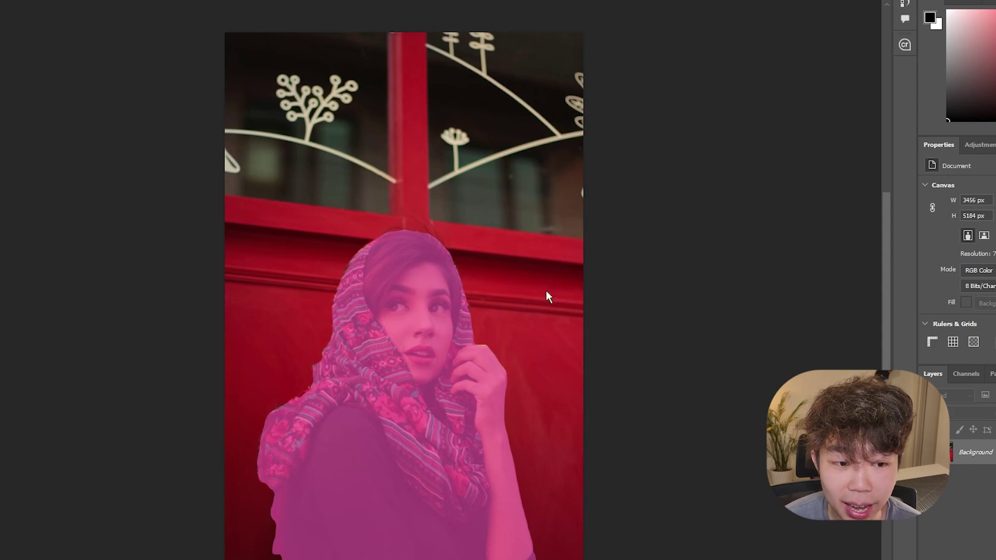
{"action": "left_click", "coordinate": [415, 358]}
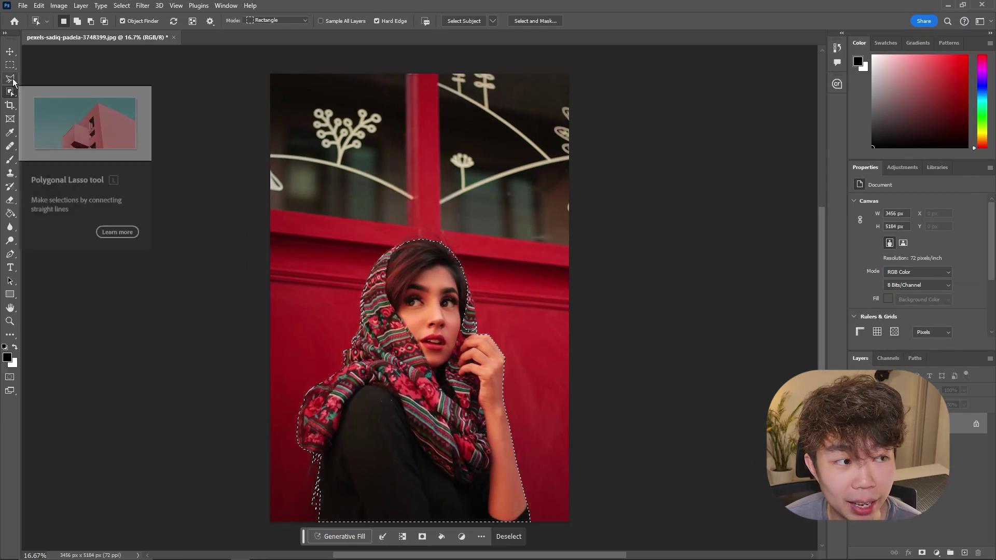
- Zoom in and add Polygonal Lasso points along the hair and scarf edge to tighten the selection
{"action": "left_click", "coordinate": [10, 79]}
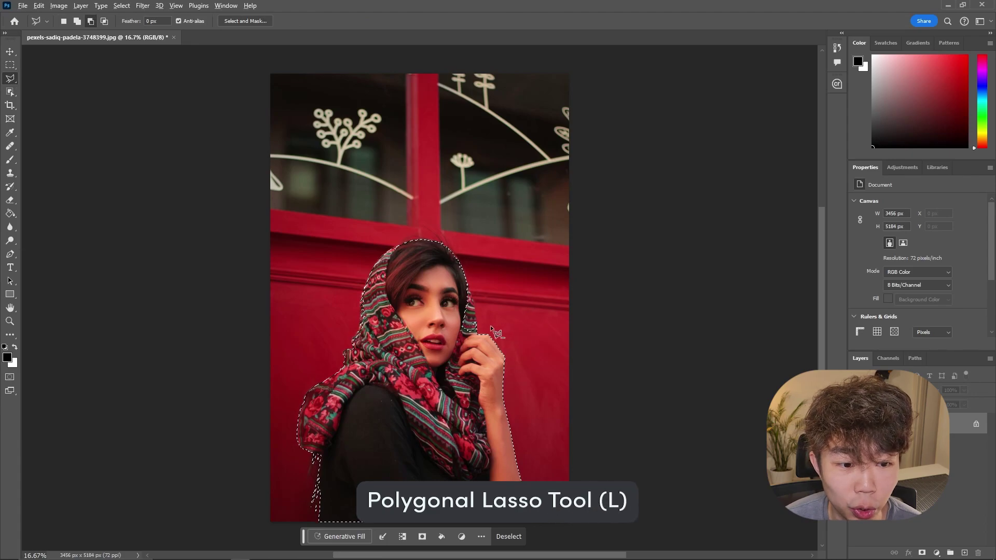
{"action": "scroll", "coordinate": [492, 326], "scroll_direction": "up", "scroll_amount": 4}
{"action": "scroll", "coordinate": [475, 329], "scroll_direction": "up", "scroll_amount": 1}
{"action": "left_click", "coordinate": [443, 217], "text": "shift"}
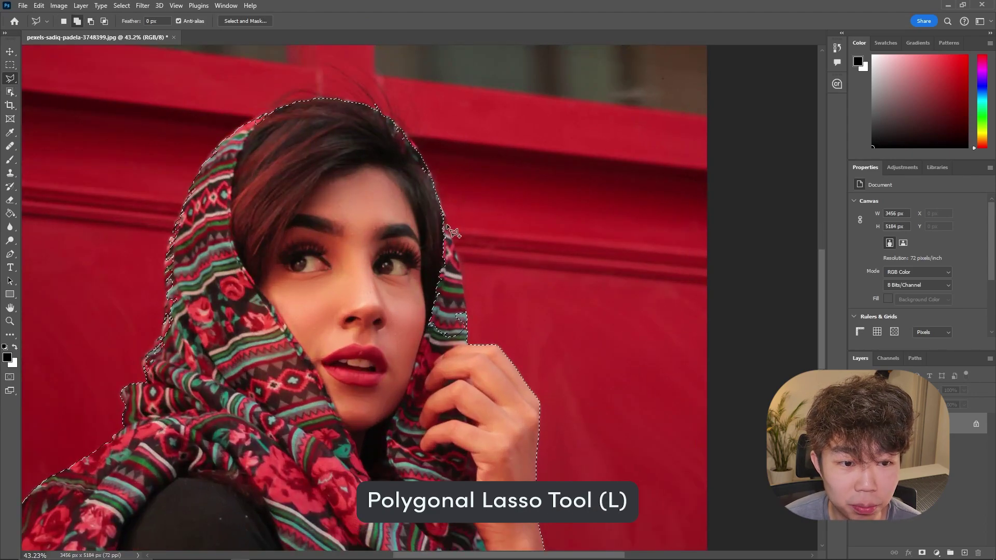
{"action": "left_click", "coordinate": [455, 239]}
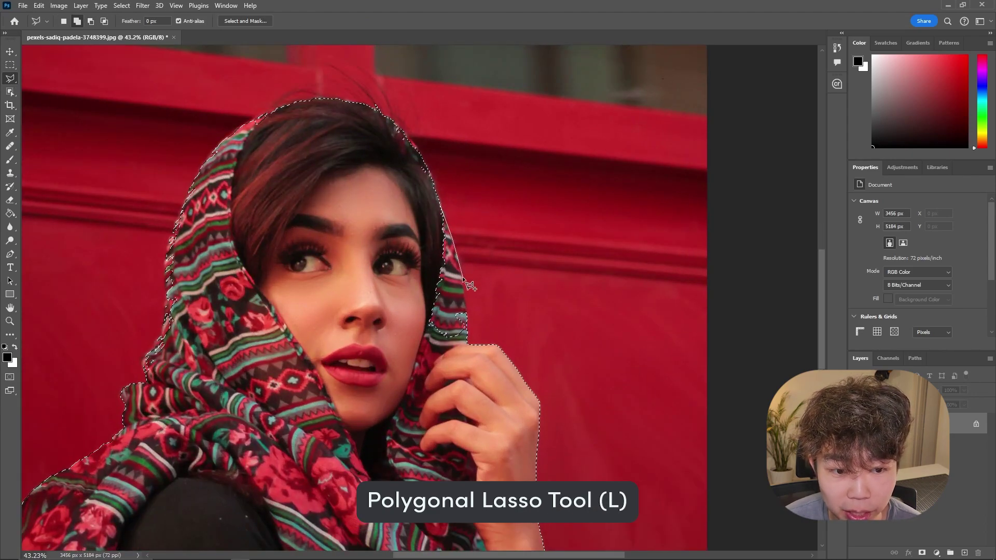
{"action": "left_click", "coordinate": [466, 310]}
{"action": "left_click", "coordinate": [466, 341]}
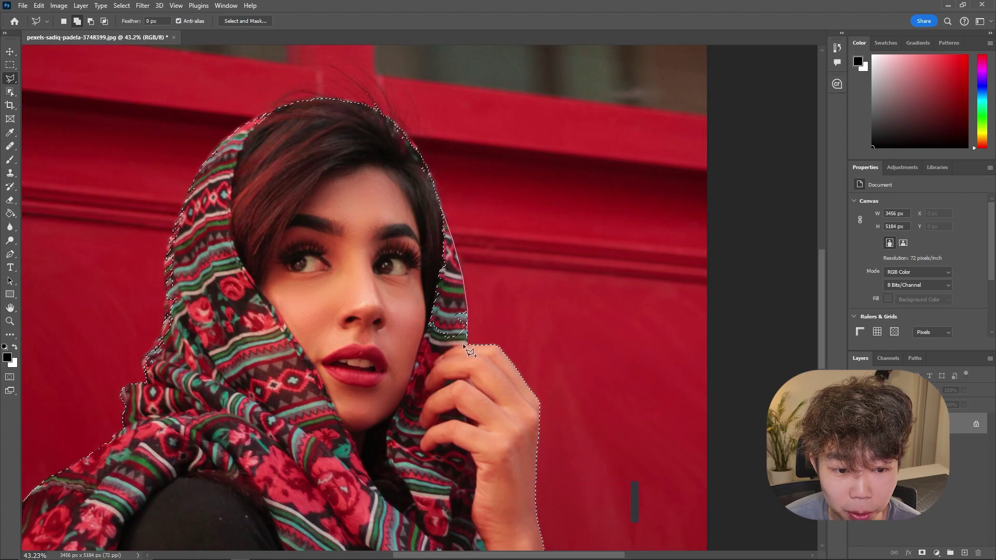
{"action": "scroll", "coordinate": [409, 232], "scroll_direction": "up", "scroll_amount": 2}
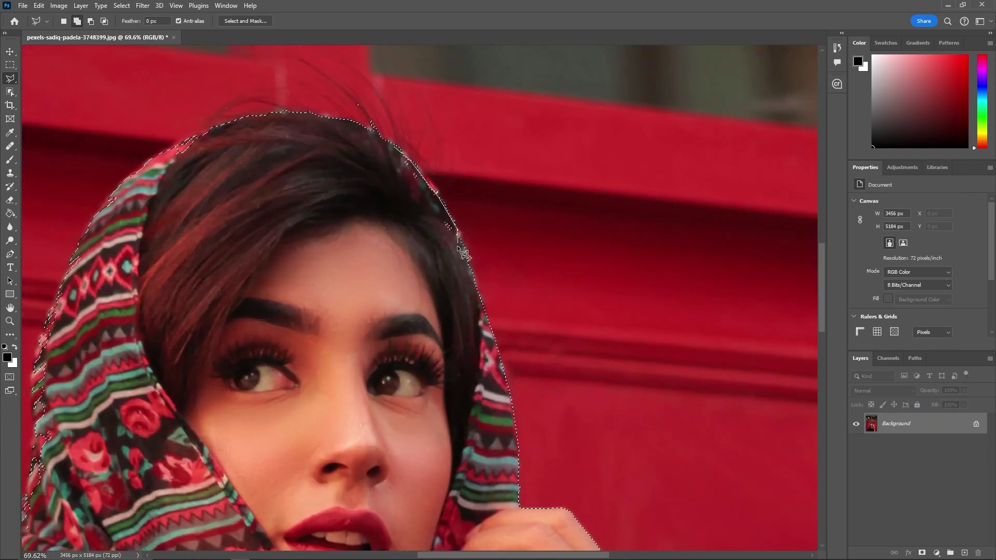
{"action": "scroll", "coordinate": [403, 207], "scroll_direction": "down", "scroll_amount": 3}
{"action": "scroll", "coordinate": [403, 207], "scroll_direction": "up", "scroll_amount": 3}
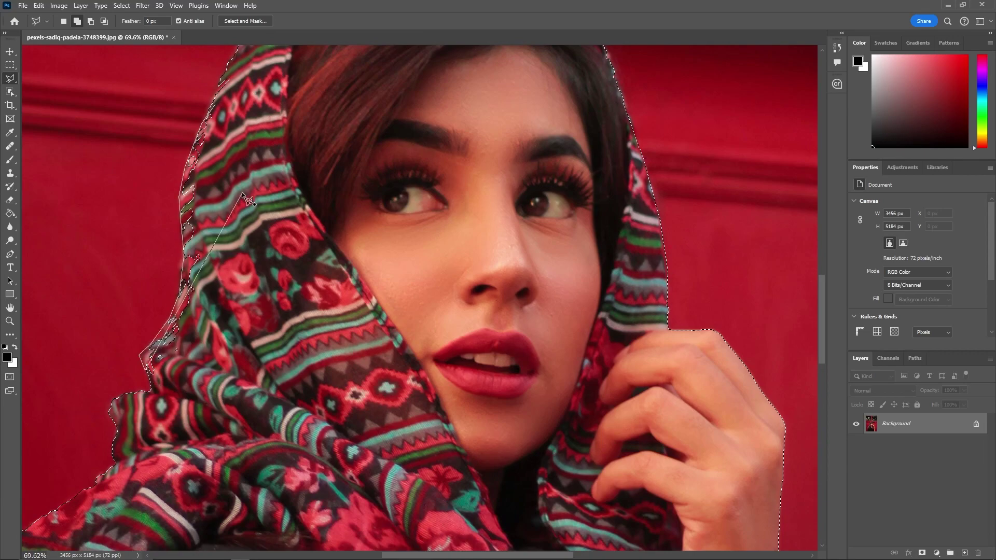
{"action": "scroll", "coordinate": [270, 255], "scroll_direction": "down", "scroll_amount": 2}
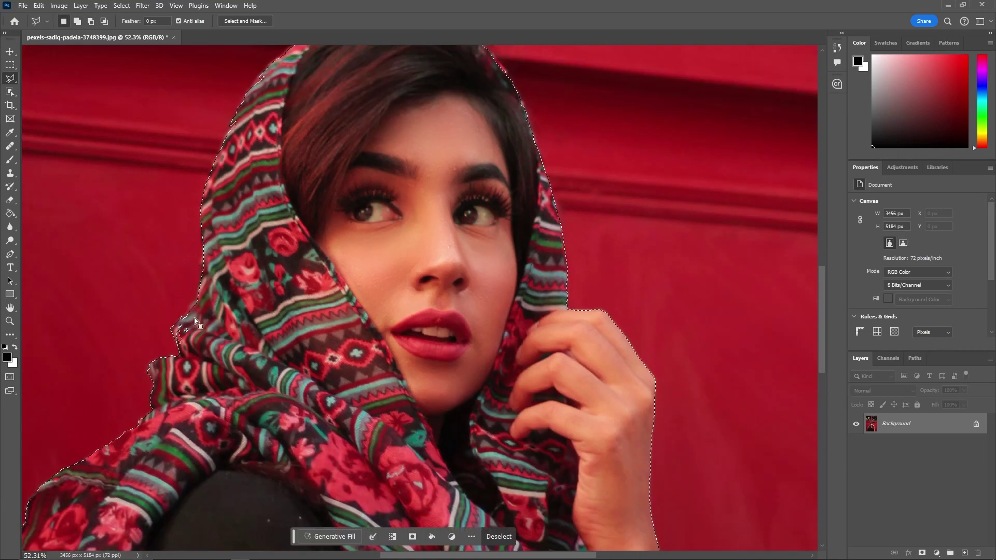
{"action": "scroll", "coordinate": [209, 320], "scroll_direction": "down", "scroll_amount": 4}
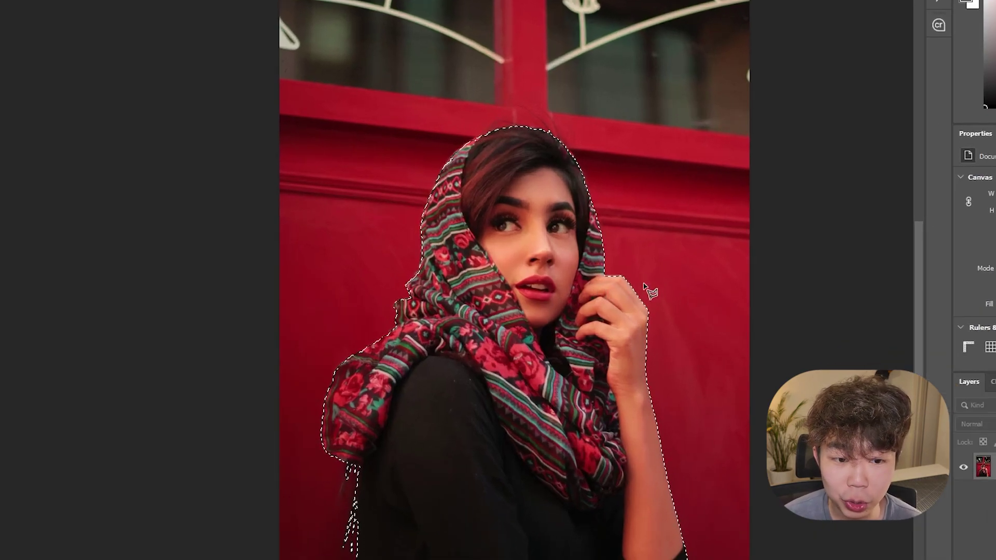
- Convert the selection into a work path with 2.0 tolerance
{"action": "right_click", "coordinate": [551, 279]}
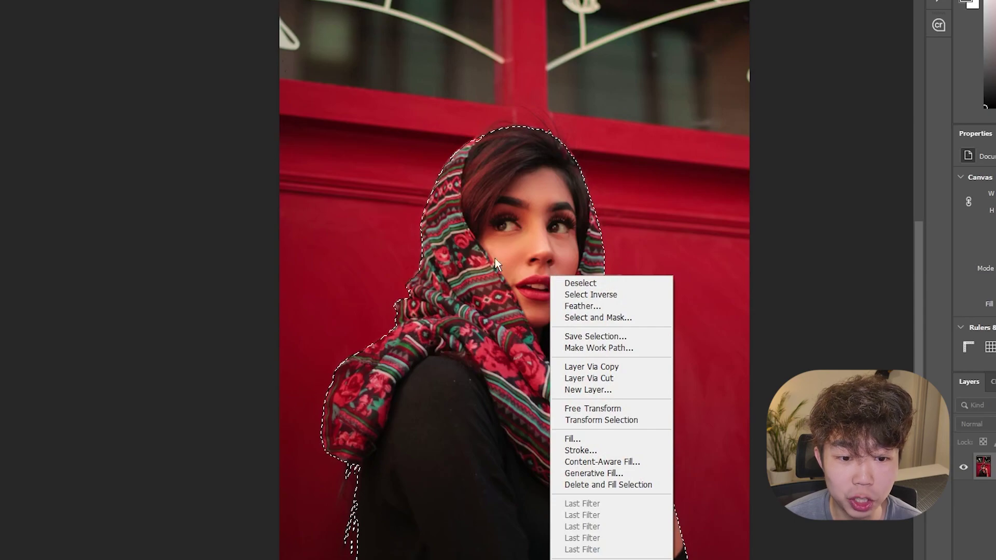
{"action": "left_click", "coordinate": [600, 350]}
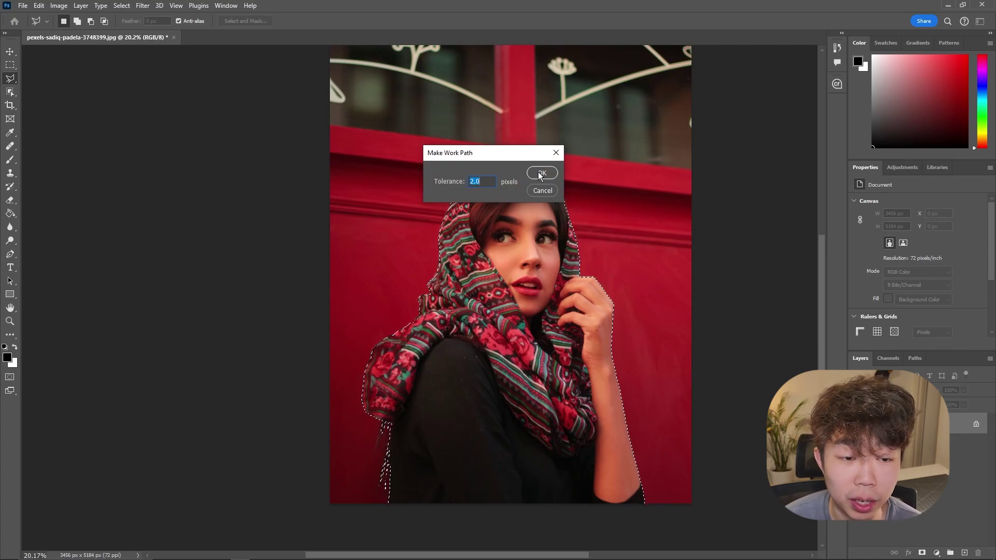
{"action": "left_click", "coordinate": [541, 175]}
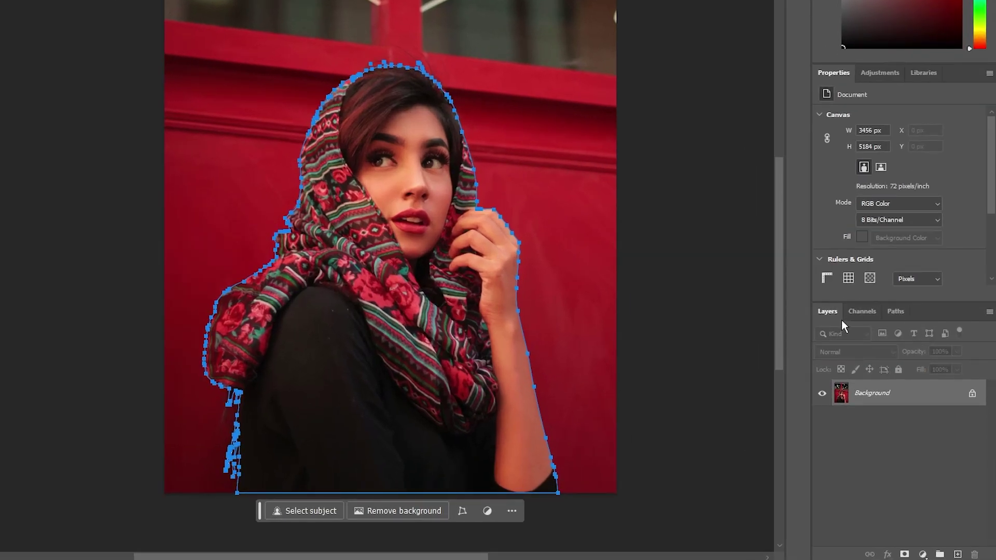
- Save the work path as Path 1 in the Paths panel and save the file
{"action": "left_click", "coordinate": [895, 313]}
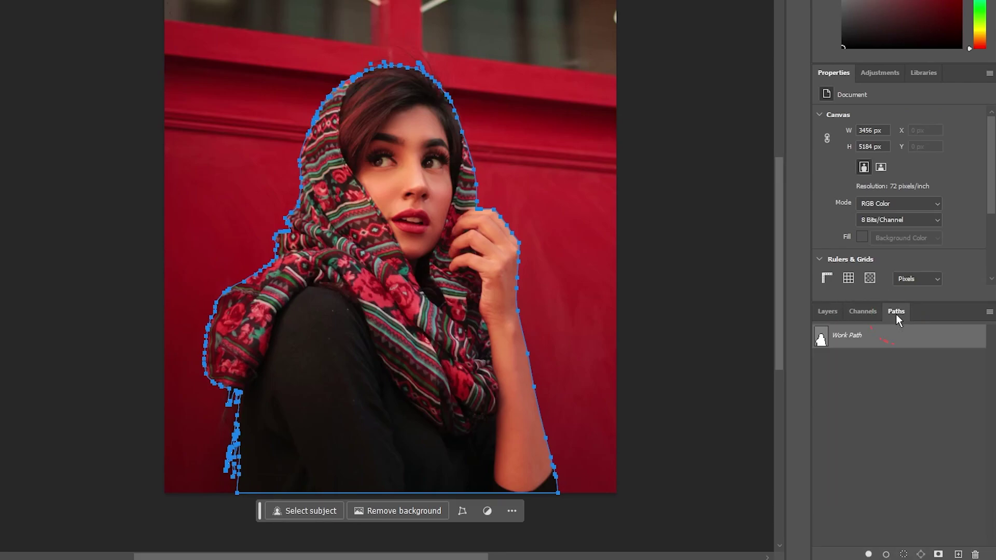
{"action": "double_click", "coordinate": [854, 339]}
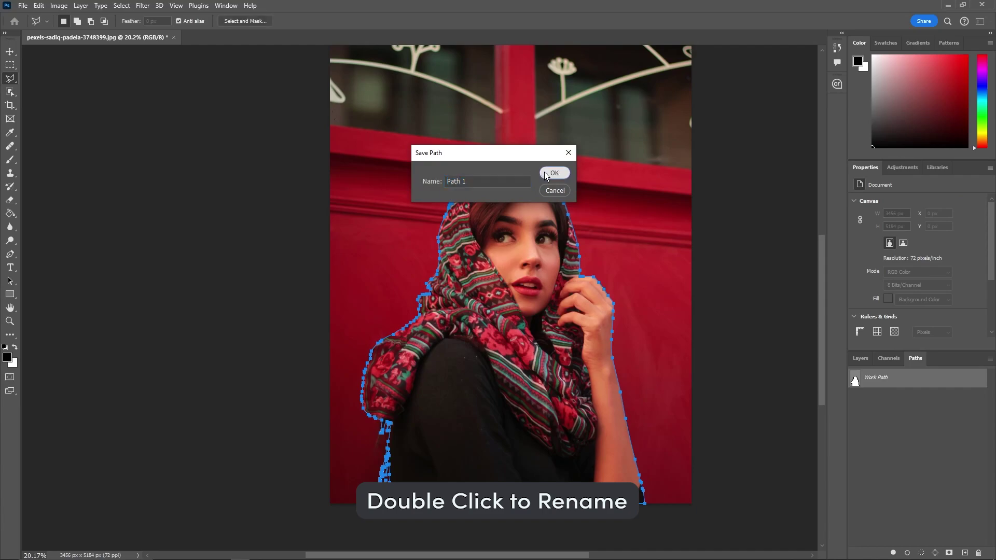
{"action": "left_click", "coordinate": [553, 173]}
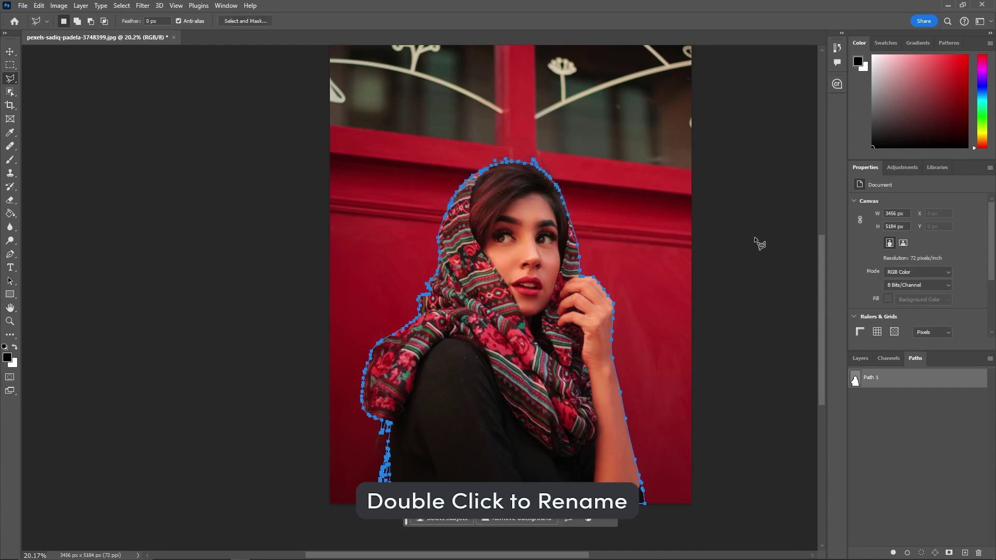
{"action": "key", "text": "ctrl+s"}
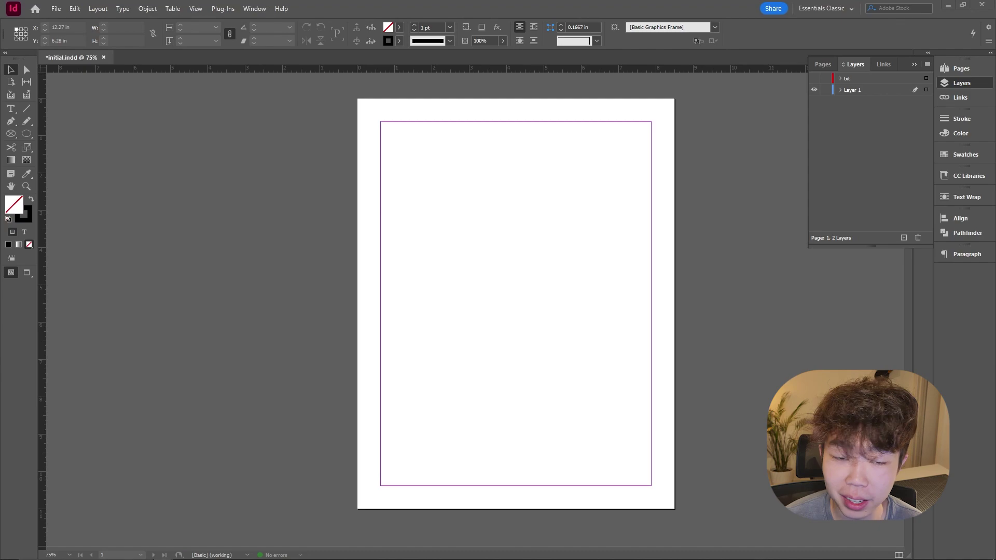
- Place the portrait photo in a frame dragged across the page margins of initial.indd
{"action": "left_click_drag", "start_coordinate": [382, 122], "coordinate": [674, 481]}
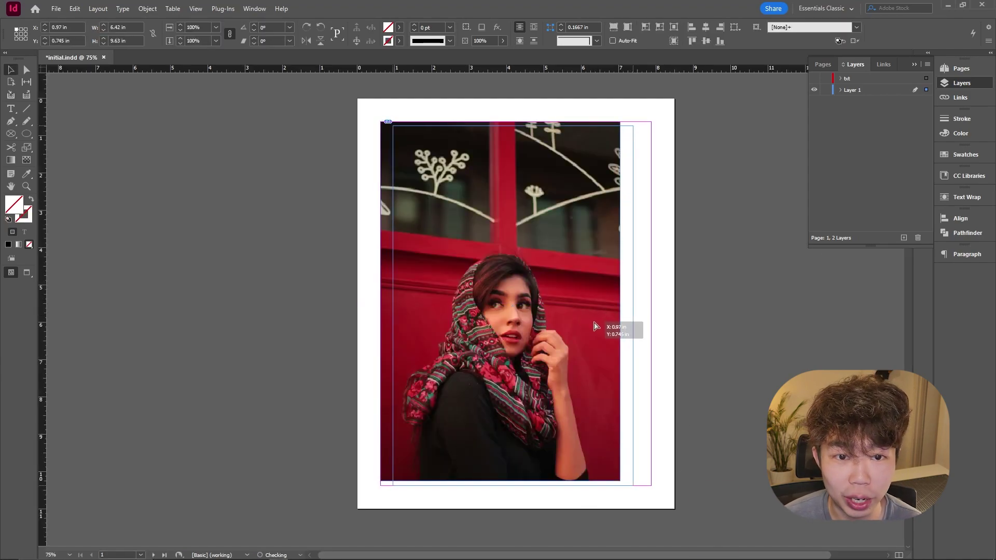
{"action": "left_click", "coordinate": [653, 269]}
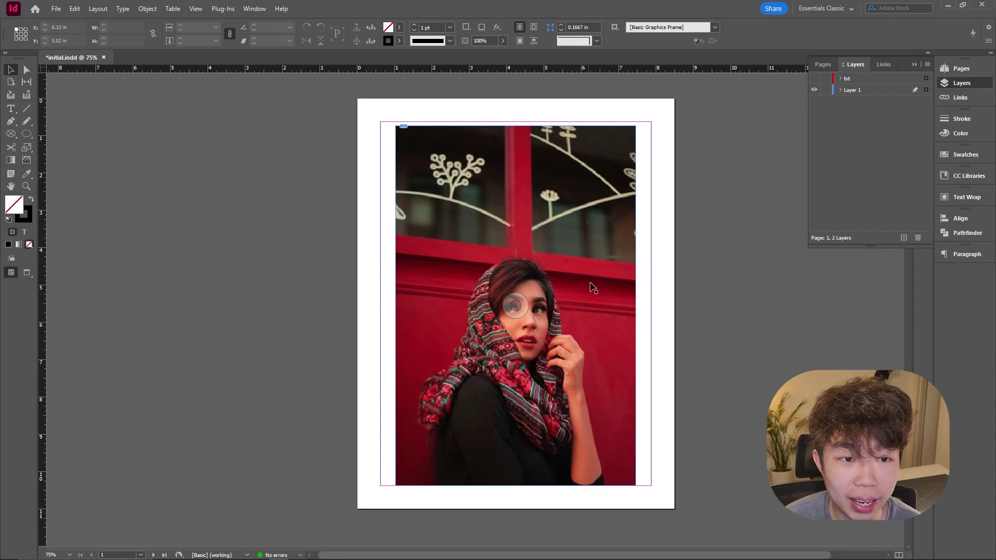
{"action": "left_click", "coordinate": [590, 266]}
{"action": "left_click", "coordinate": [149, 11]}
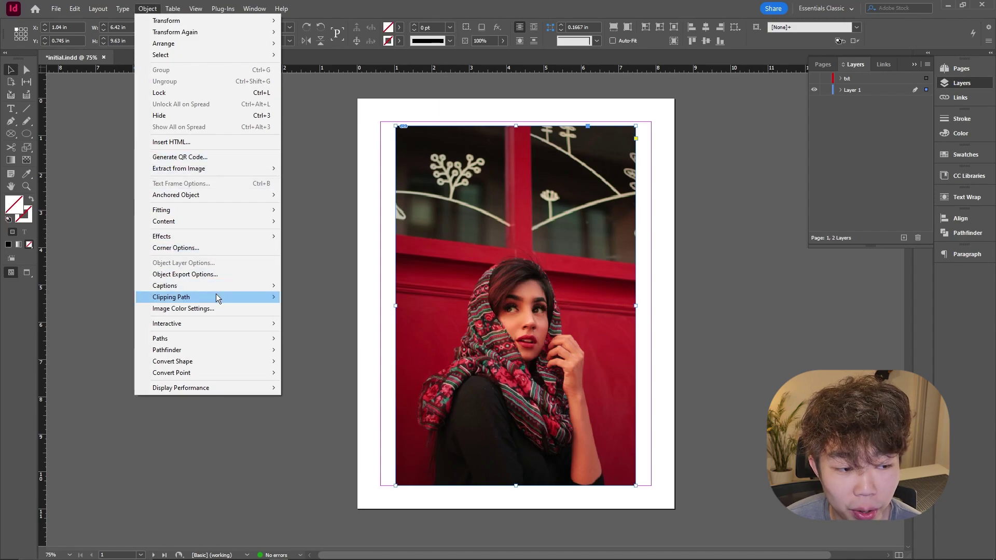
- Set the photo's clipping path to Photoshop Path using Path 1
{"action": "mouse_move", "coordinate": [217, 297]}
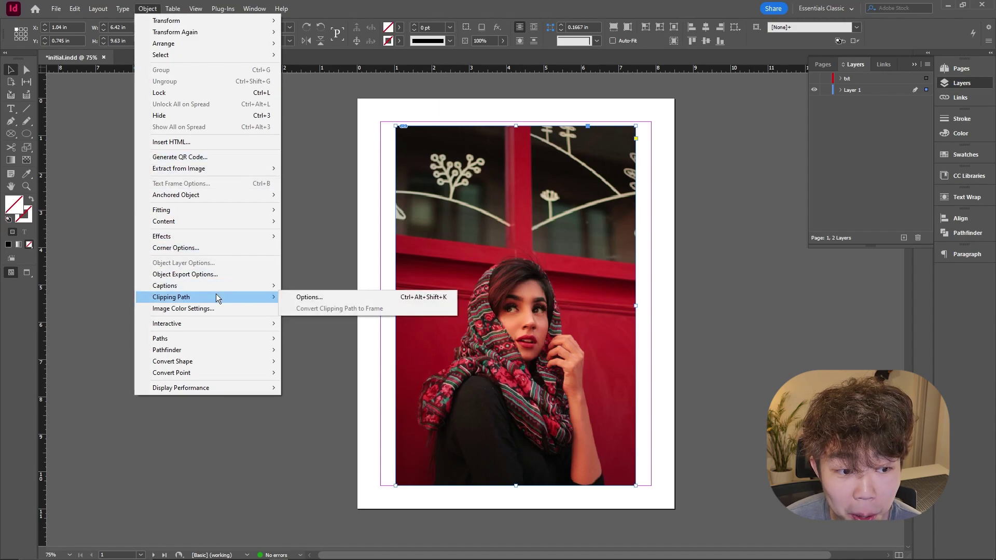
{"action": "left_click", "coordinate": [300, 299]}
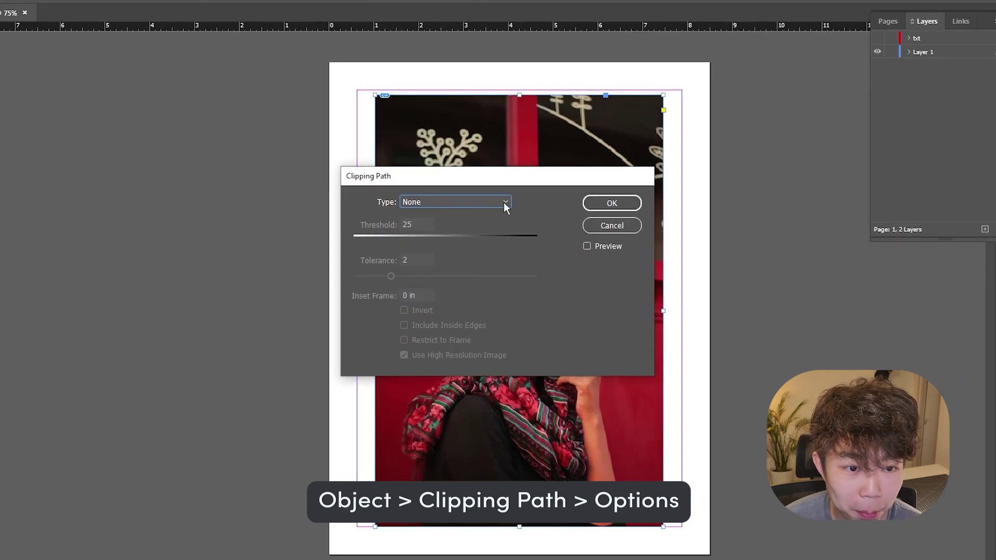
{"action": "left_click", "coordinate": [506, 203]}
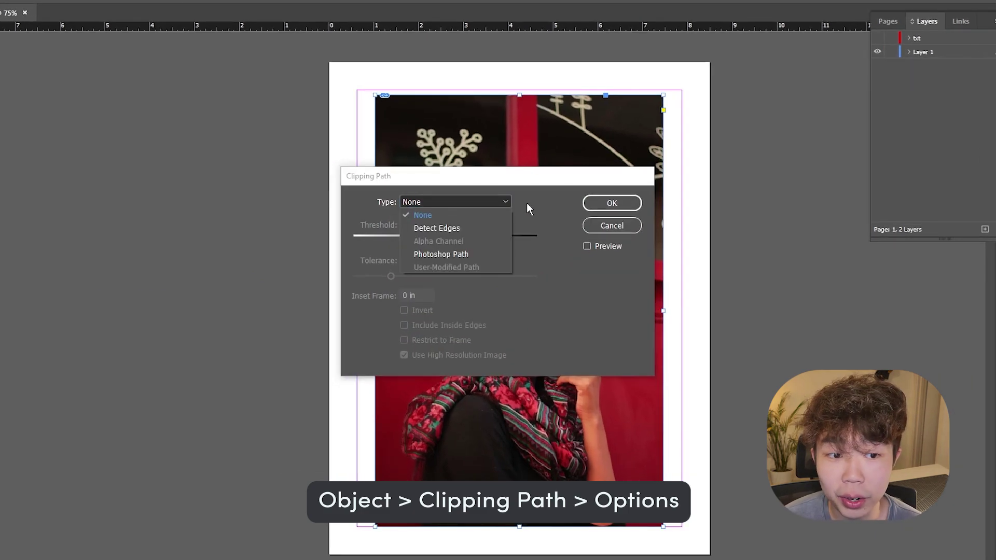
{"action": "left_click", "coordinate": [478, 254]}
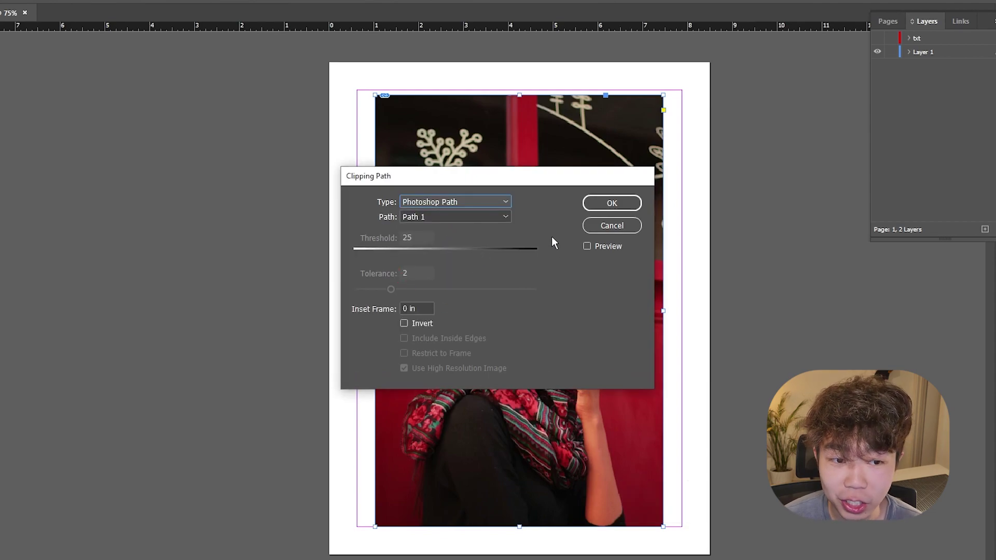
{"action": "left_click", "coordinate": [612, 203]}
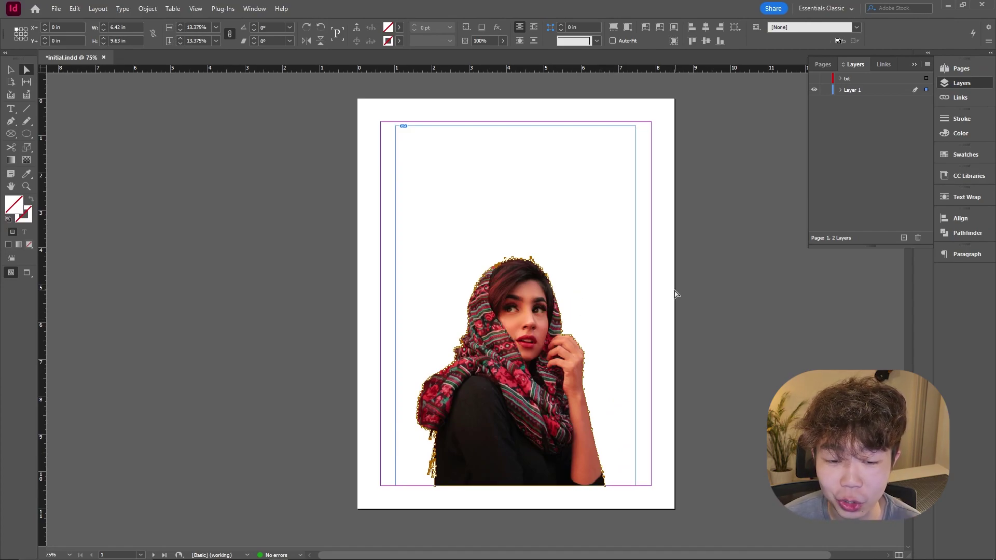
- Enlarge the photo frame and fit the photo and frame to each other
{"action": "left_click", "coordinate": [666, 313]}
{"action": "key", "text": "v"}
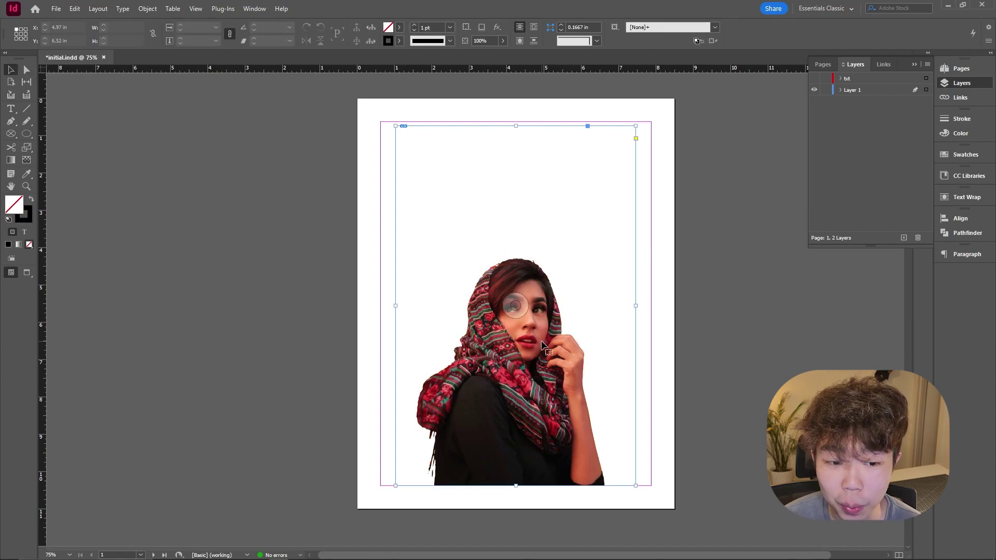
{"action": "left_click", "coordinate": [591, 254]}
{"action": "left_click_drag", "start_coordinate": [636, 126], "coordinate": [693, 52]}
{"action": "key", "text": "ctrl+alt+shift+c"}
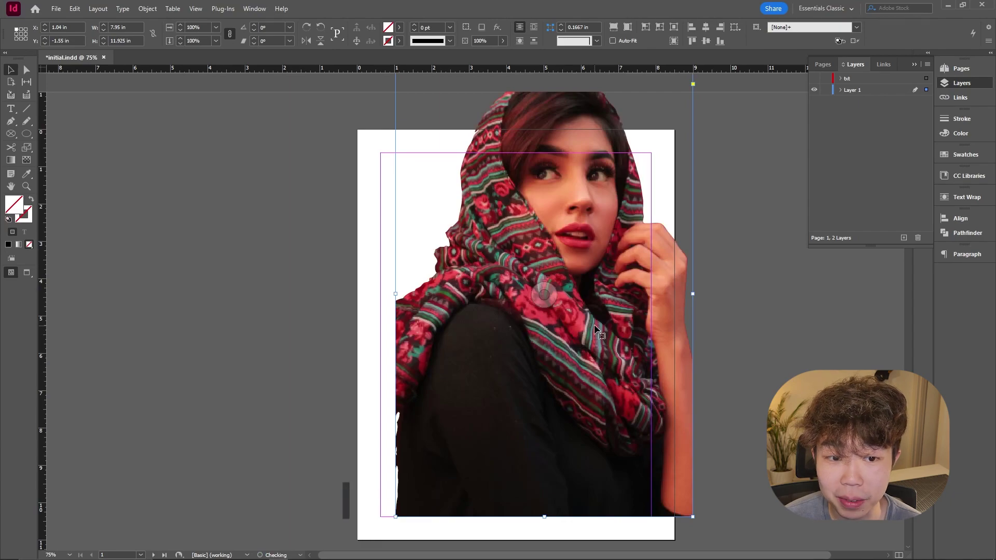
{"action": "key", "text": "ctrl+alt+shift+v"}
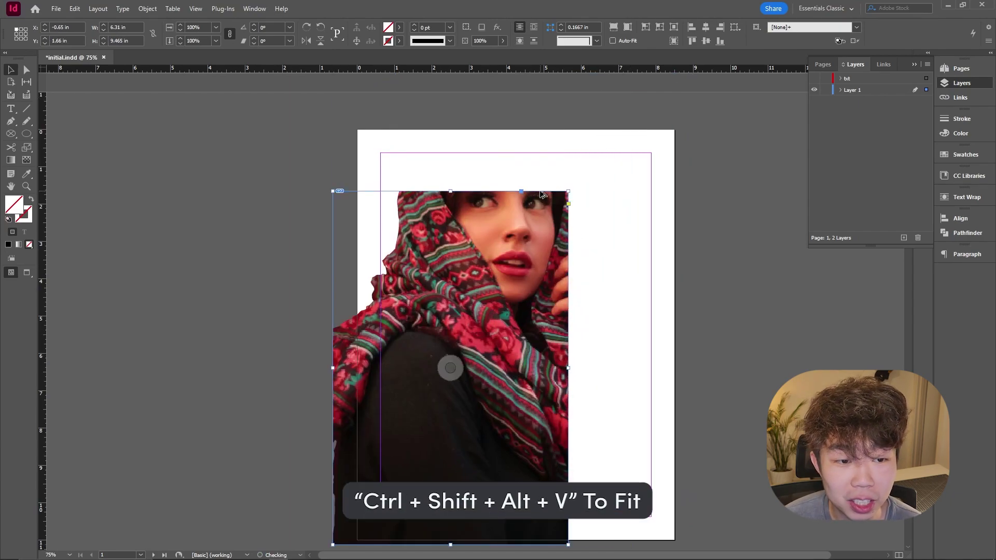
{"action": "left_click_drag", "start_coordinate": [569, 192], "coordinate": [575, 183]}
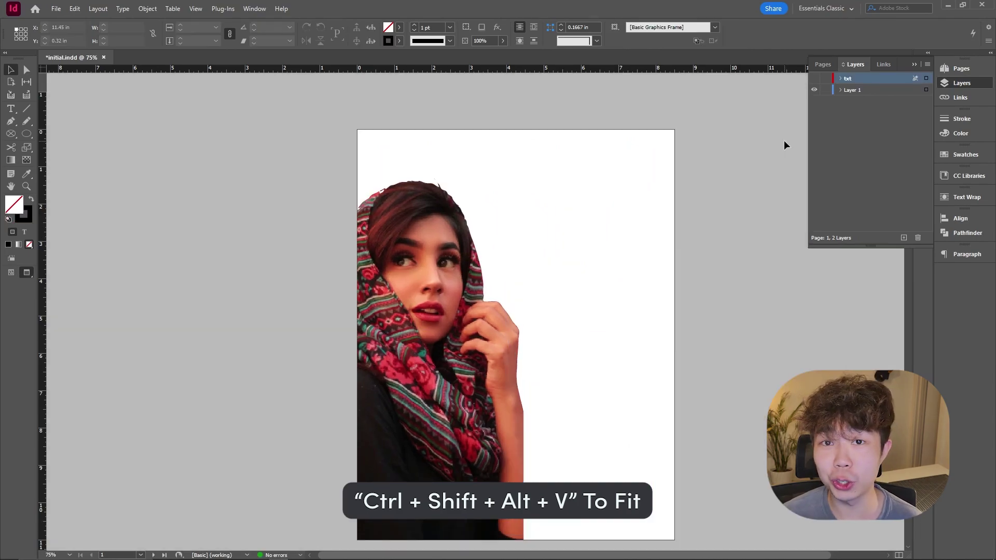
- Move the woman's photo slightly to the right and deselect it
{"action": "left_click", "coordinate": [479, 307]}
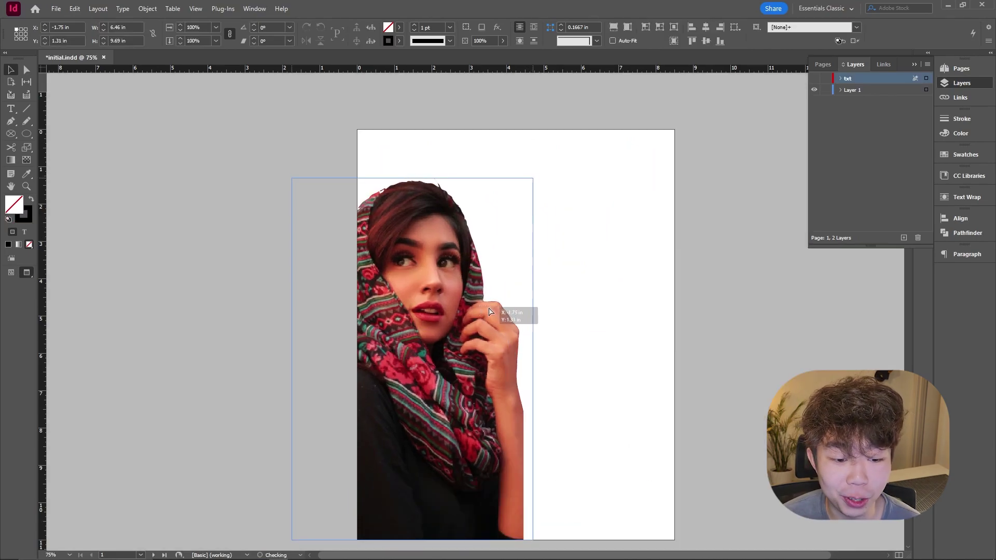
{"action": "left_click_drag", "start_coordinate": [490, 311], "coordinate": [498, 311]}
{"action": "left_click", "coordinate": [589, 272]}
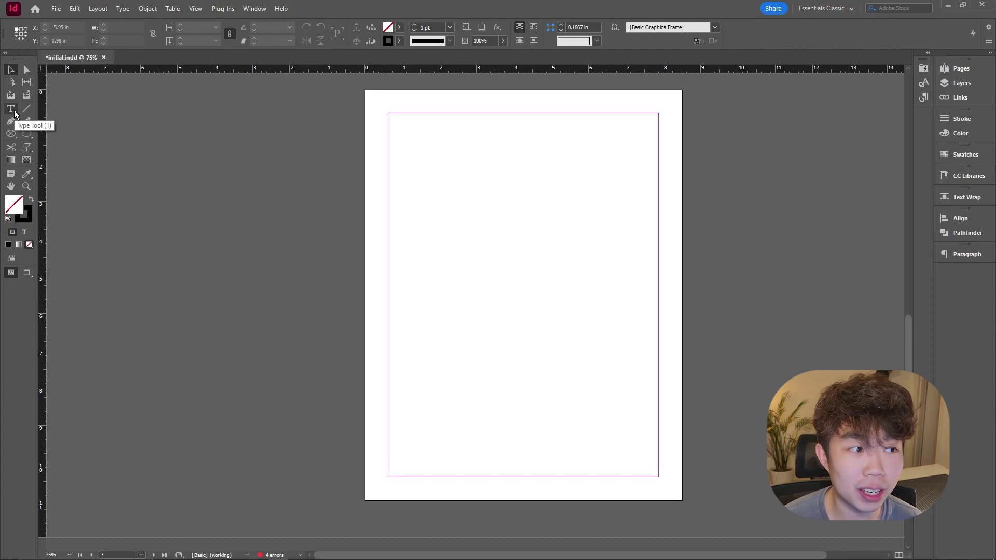
- Draw an empty text frame from the top-left margin across the top of the page
{"action": "left_click", "coordinate": [15, 111]}
{"action": "left_click_drag", "start_coordinate": [388, 116], "coordinate": [660, 193]}
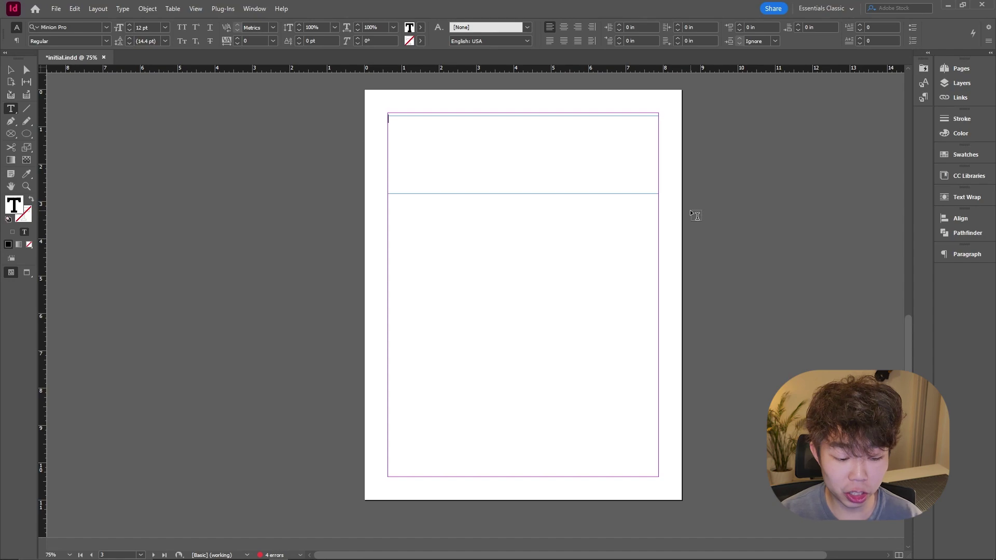
- Type LYH, STU and DIO on three separate lines
{"action": "type", "text": "LYH"}
{"action": "key", "text": "Return"}
{"action": "type", "text": "STU"}
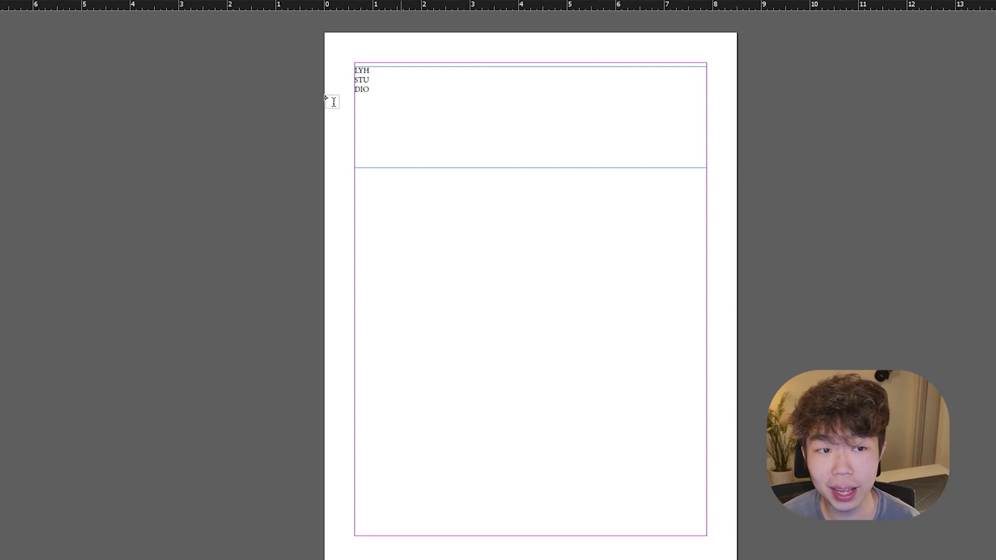
- Set all three lines in Futura PT Extra Bold at 24 pt
{"action": "left_click_drag", "start_coordinate": [386, 92], "coordinate": [349, 69]}
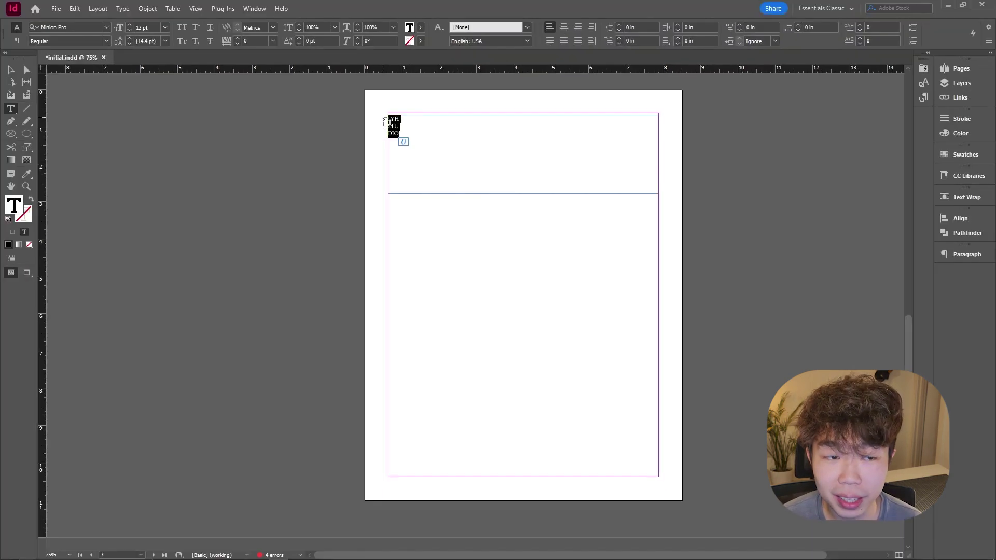
{"action": "left_click", "coordinate": [107, 29]}
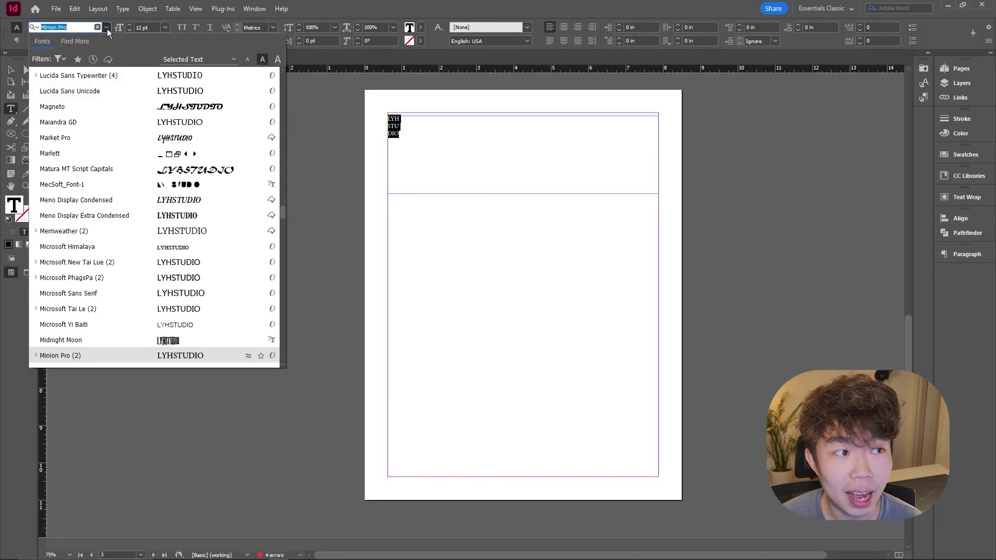
{"action": "type", "text": "FUT"}
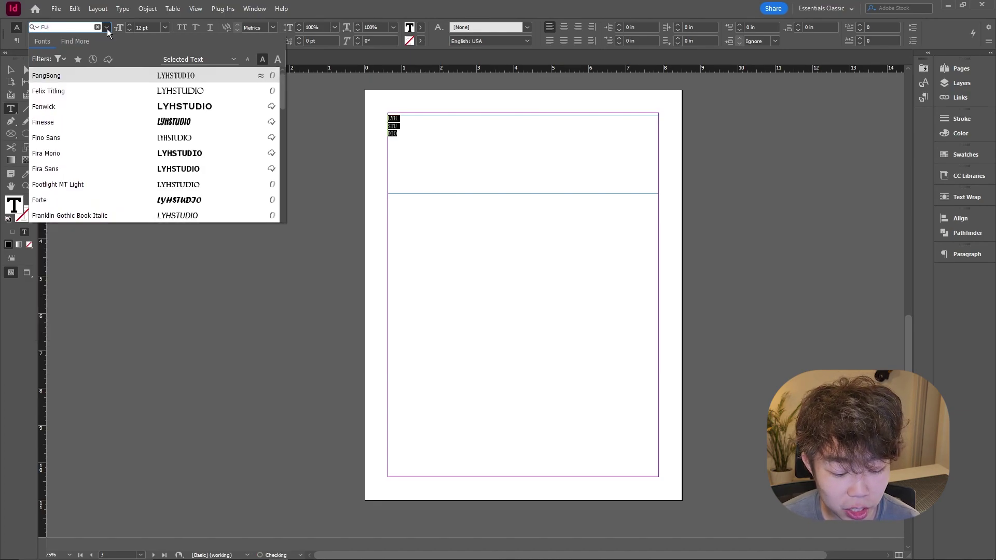
{"action": "left_click", "coordinate": [119, 138]}
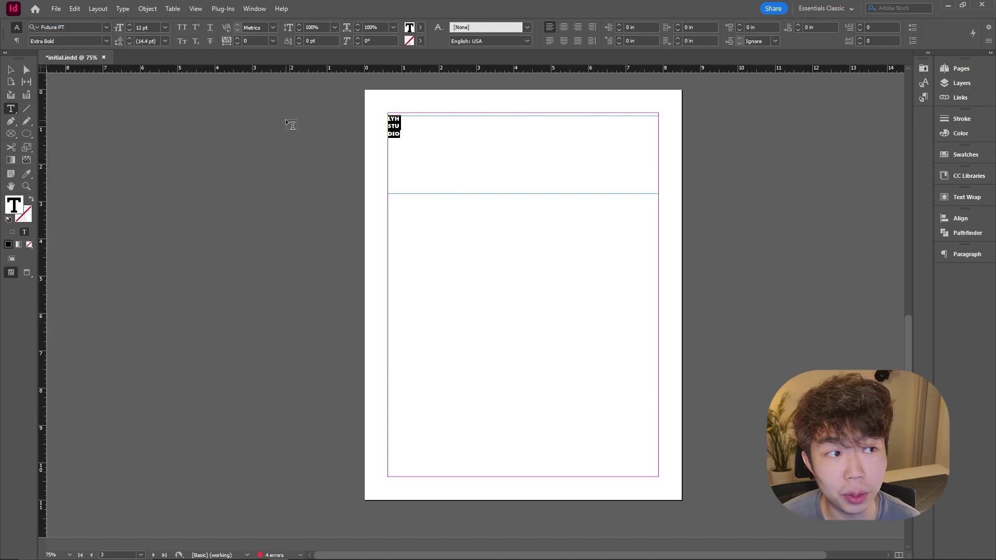
{"action": "left_click", "coordinate": [165, 27]}
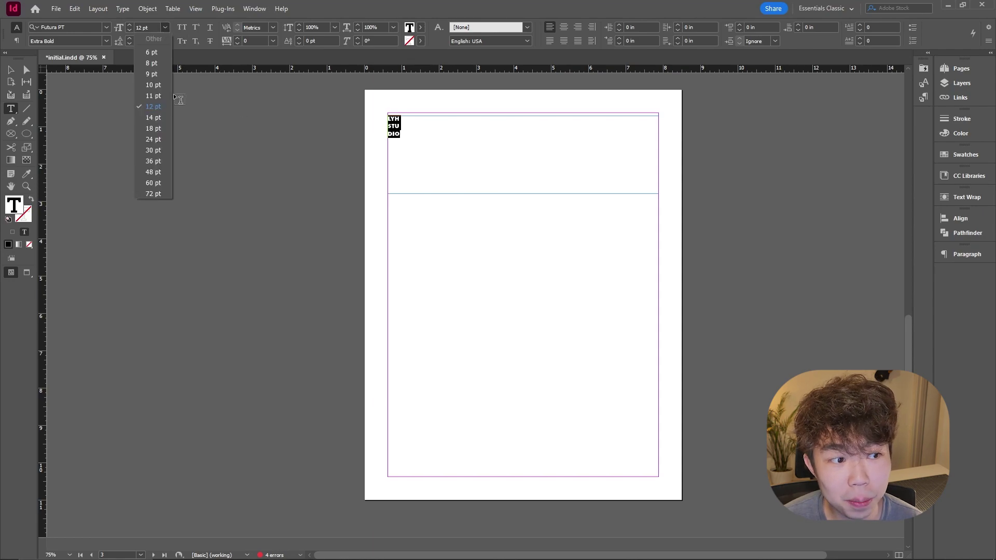
{"action": "left_click", "coordinate": [156, 148]}
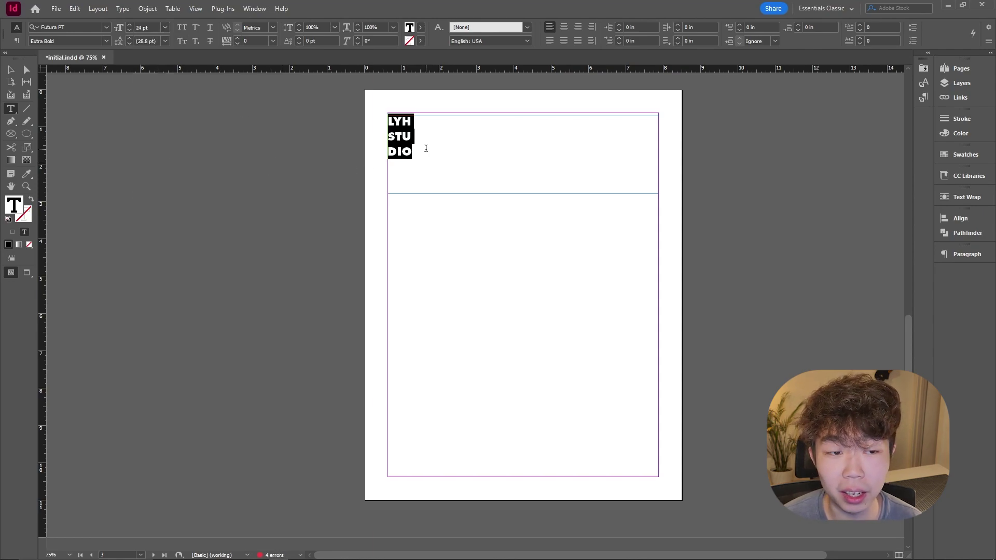
- Convert the LYH STUDIO text frame to outlines with Create Outlines
{"action": "key", "text": "Escape"}
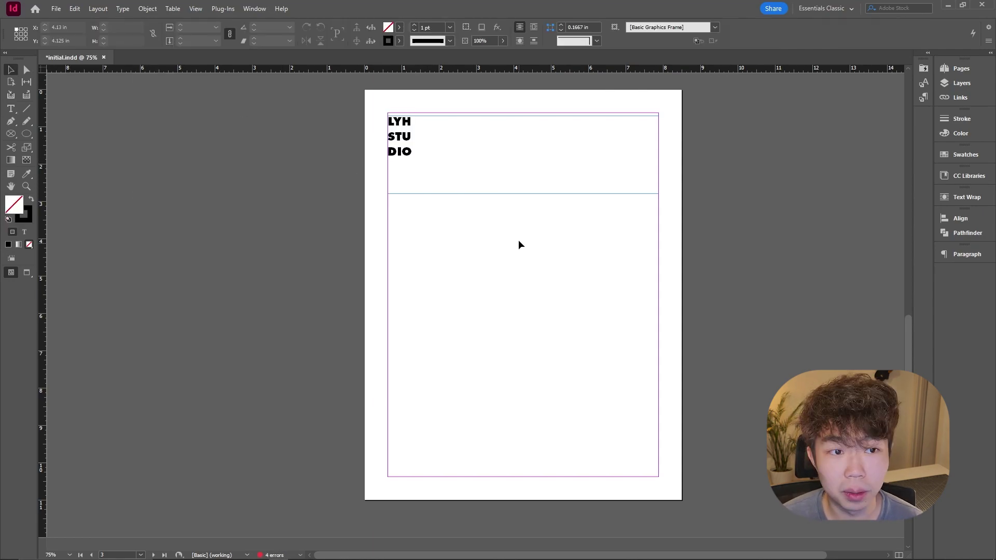
{"action": "left_click_drag", "start_coordinate": [519, 226], "coordinate": [459, 166]}
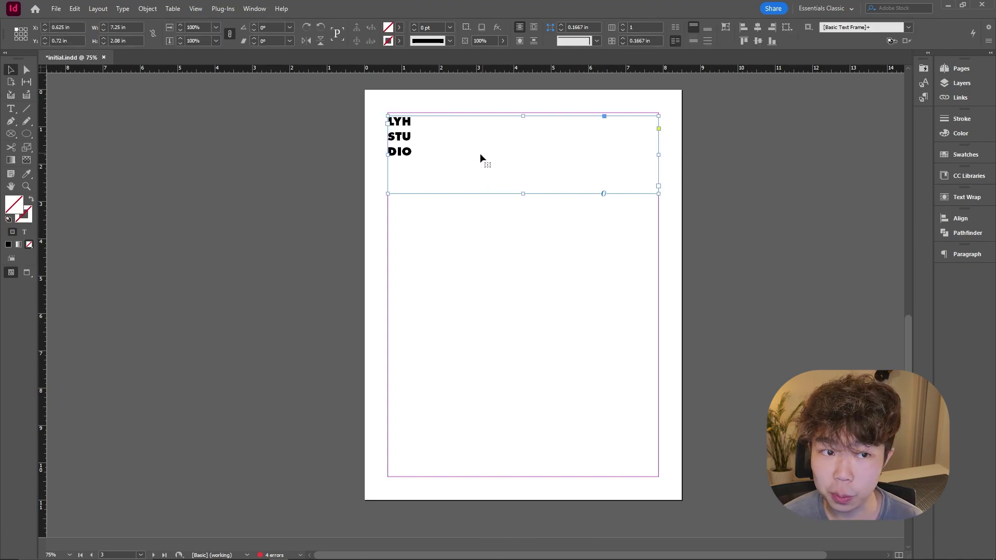
{"action": "left_click", "coordinate": [123, 9]}
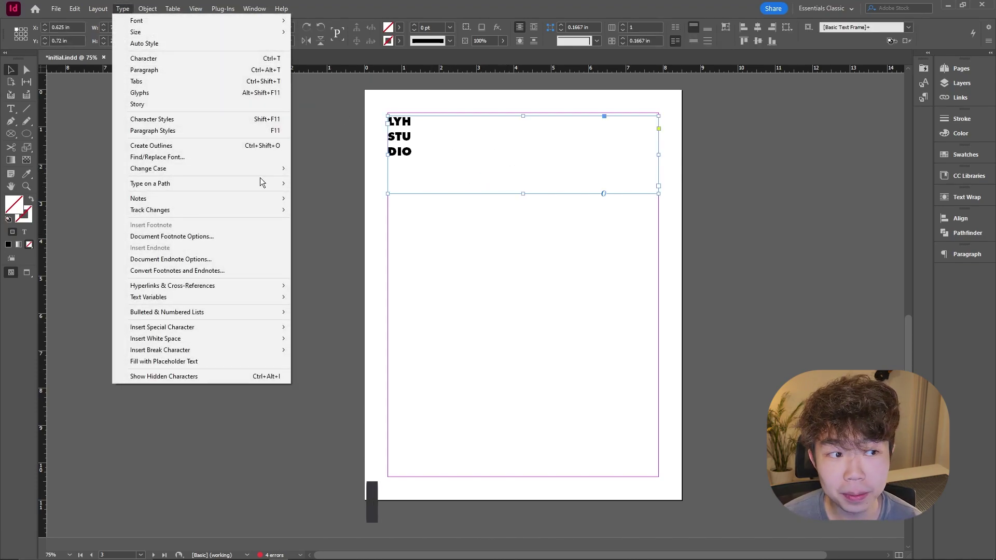
{"action": "left_click", "coordinate": [250, 148]}
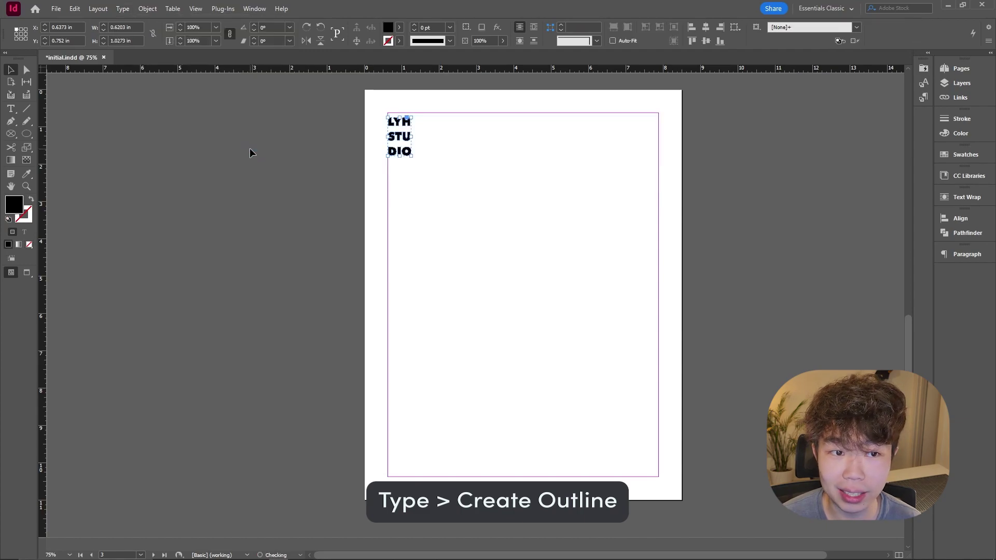
- Scale the outlined letters up and move them toward the page centre
{"action": "left_click_drag", "start_coordinate": [410, 155], "coordinate": [549, 300]}
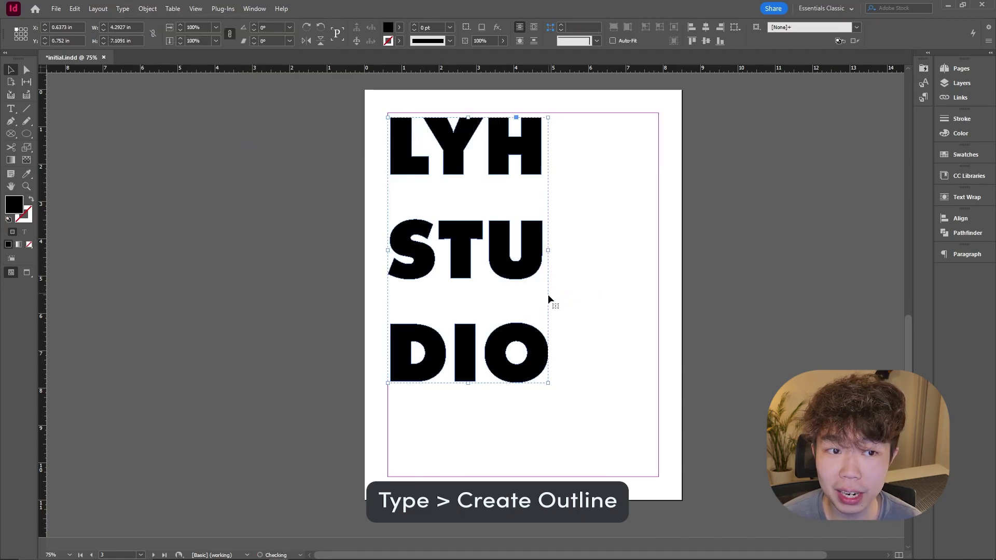
{"action": "left_click", "coordinate": [584, 282]}
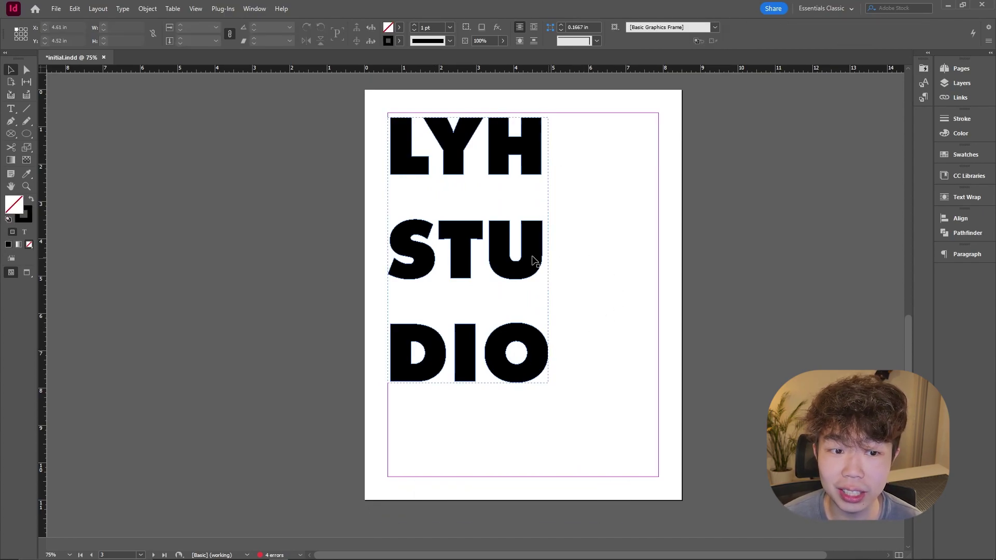
{"action": "left_click_drag", "start_coordinate": [537, 268], "coordinate": [591, 285]}
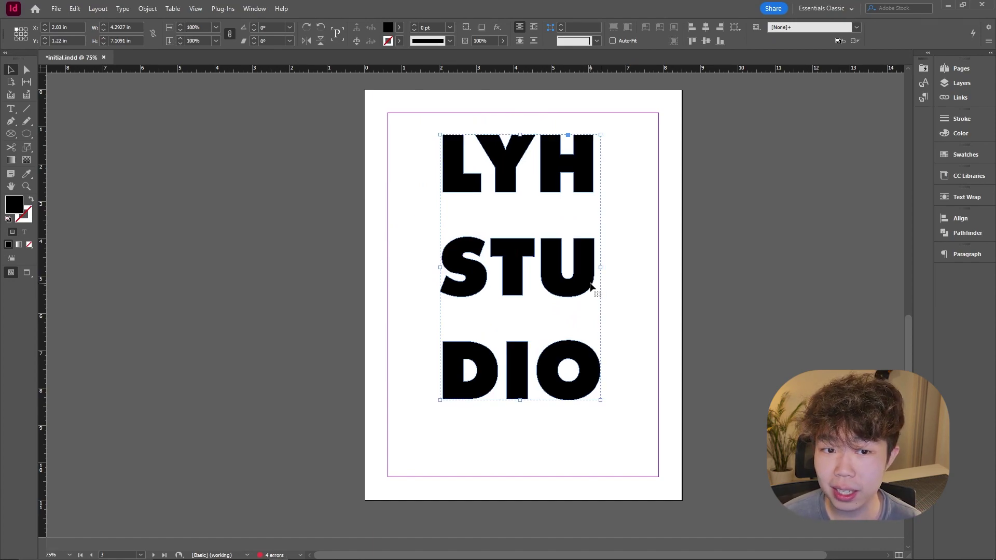
- Ungroup the letters and pull the DIO and LYH rows tight against STU
{"action": "right_click", "coordinate": [579, 286]}
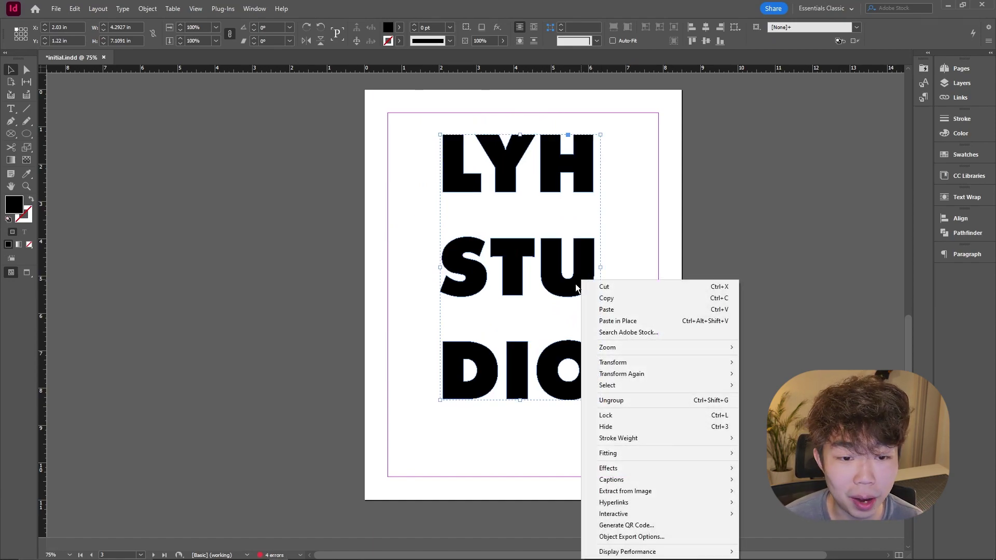
{"action": "left_click", "coordinate": [642, 405]}
{"action": "left_click", "coordinate": [678, 341]}
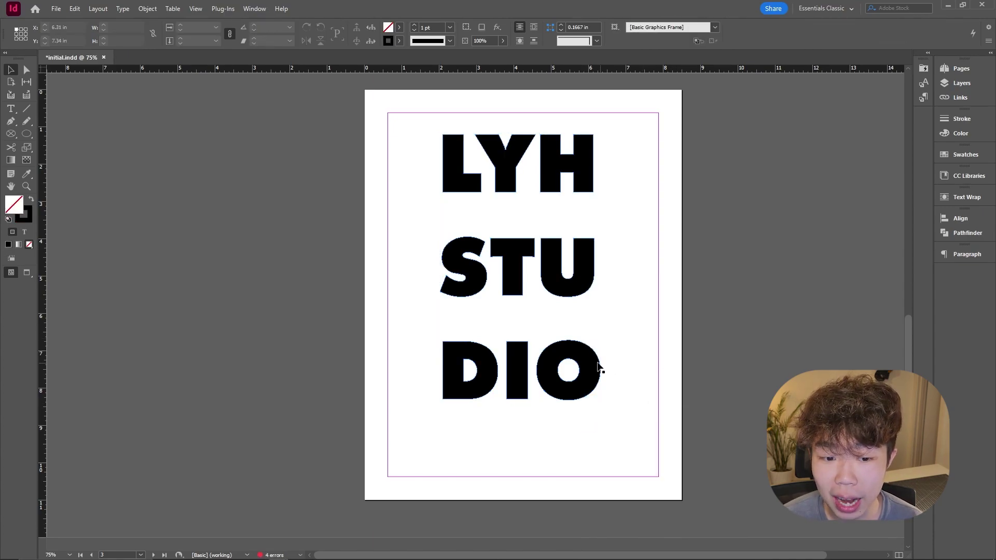
{"action": "left_click", "coordinate": [679, 323]}
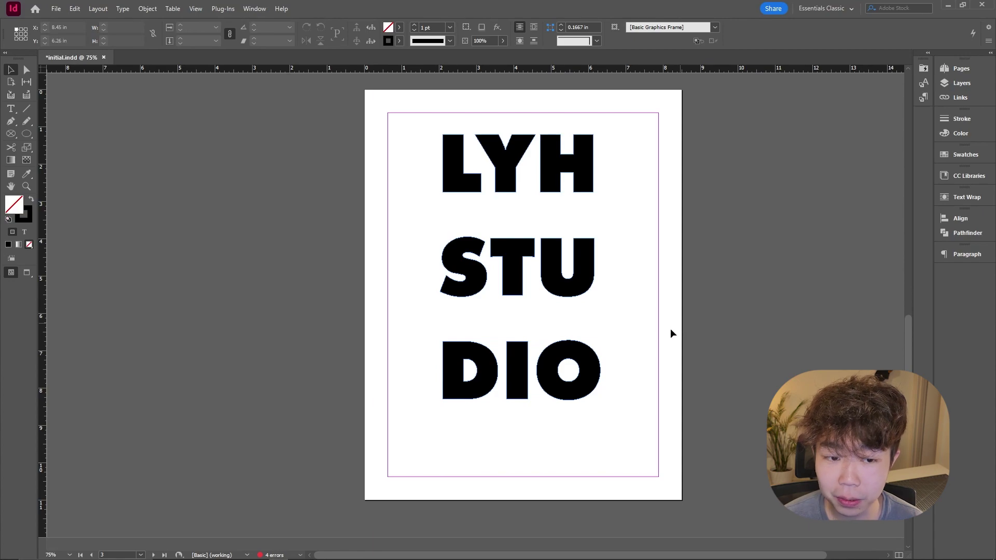
{"action": "left_click_drag", "start_coordinate": [603, 370], "coordinate": [603, 349]}
{"action": "left_click_drag", "start_coordinate": [590, 195], "coordinate": [581, 229]}
{"action": "left_click_drag", "start_coordinate": [584, 291], "coordinate": [587, 294]}
- Select all three letter rows and enlarge them together to nearly span the margins
{"action": "key", "text": "ctrl+a"}
{"action": "left_click_drag", "start_coordinate": [601, 379], "coordinate": [625, 410]}
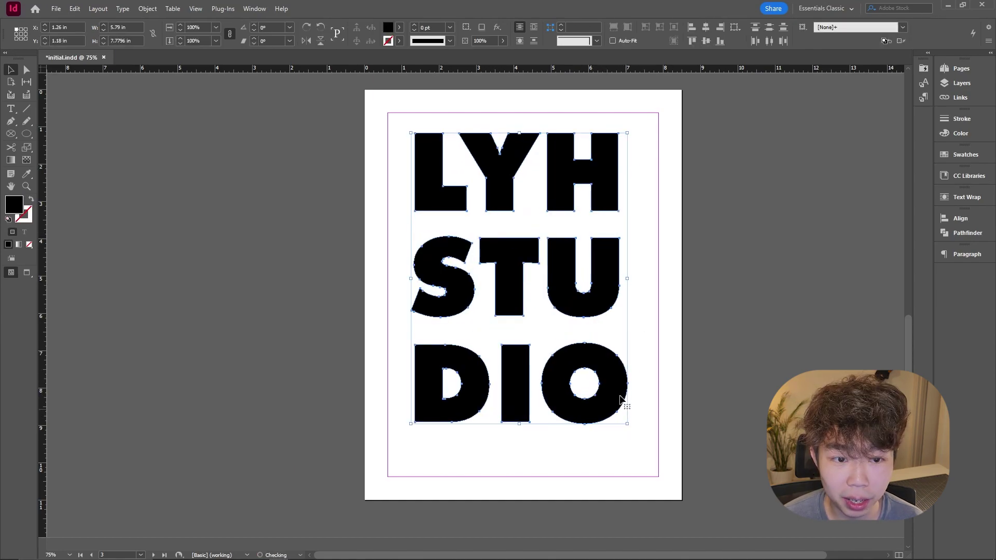
{"action": "left_click", "coordinate": [649, 223]}
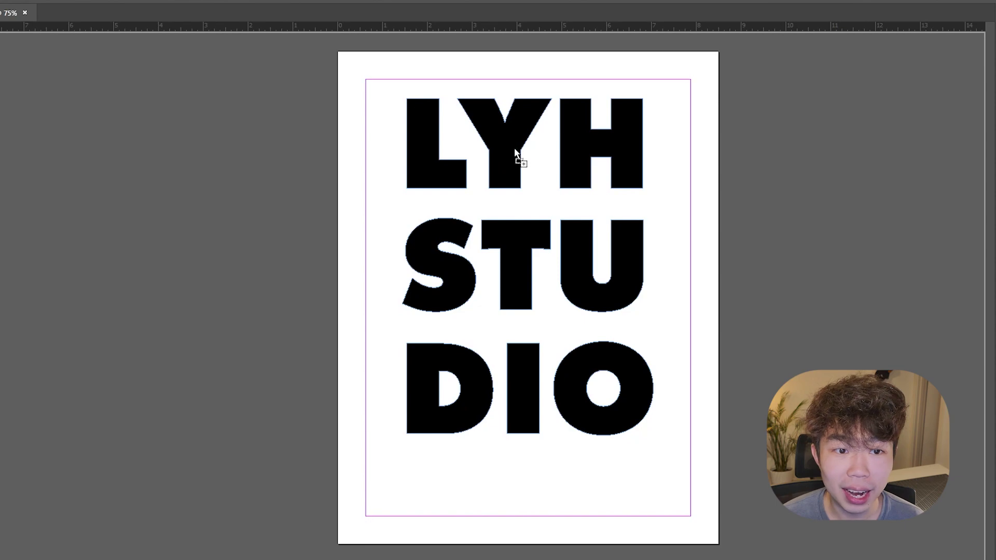
- Place the pink image into the LYH letters, fill the frame proportionally, and enlarge and reposition it
{"action": "left_click", "coordinate": [516, 165]}
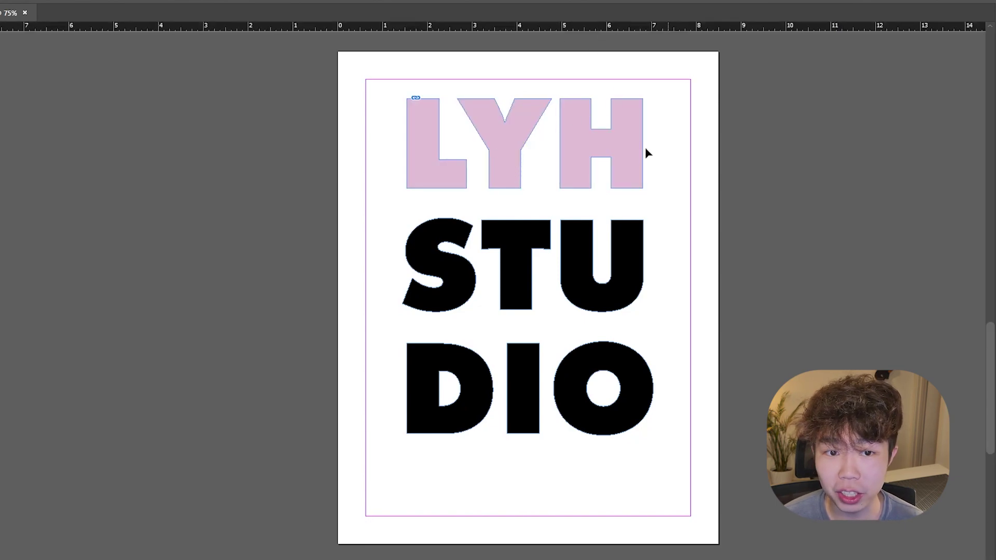
{"action": "left_click", "coordinate": [608, 149]}
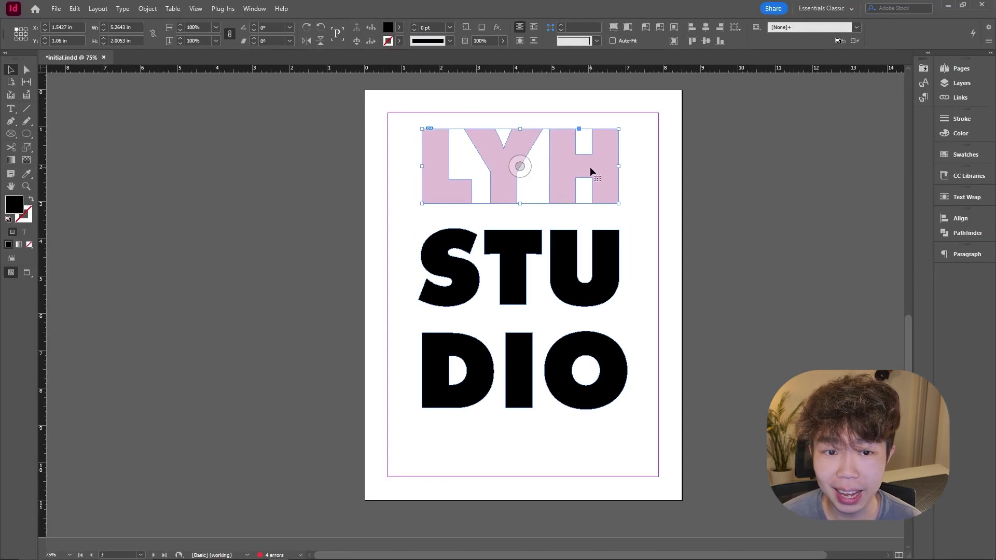
{"action": "right_click", "coordinate": [591, 168]}
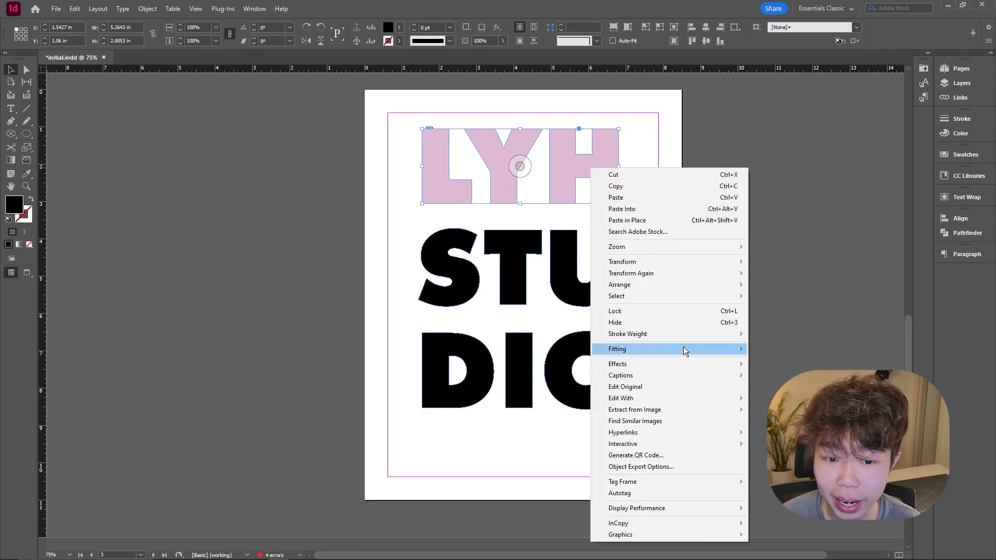
{"action": "mouse_move", "coordinate": [686, 349]}
{"action": "left_click", "coordinate": [794, 349]}
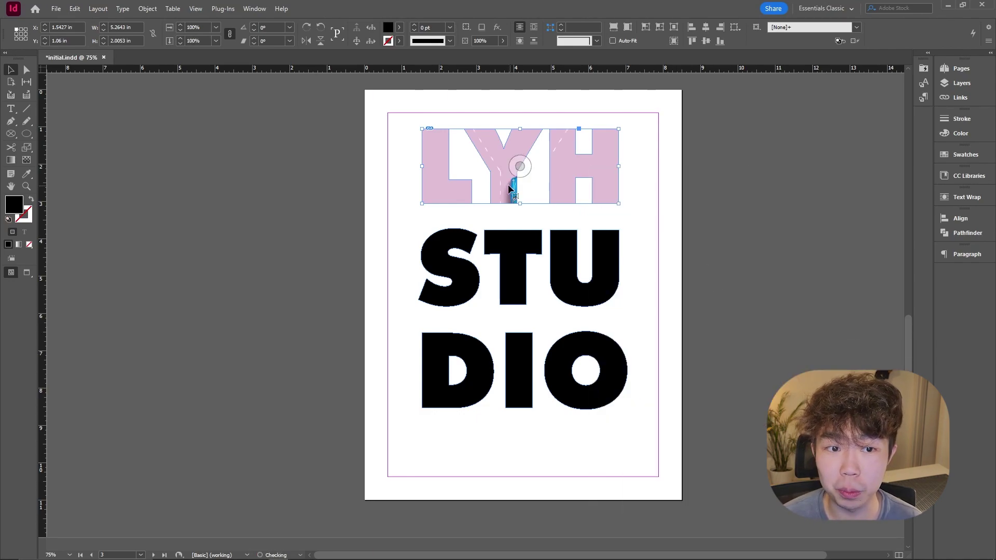
{"action": "left_click_drag", "start_coordinate": [511, 165], "coordinate": [509, 175]}
{"action": "left_click", "coordinate": [524, 167]}
{"action": "left_click_drag", "start_coordinate": [608, 313], "coordinate": [622, 335]}
{"action": "left_click_drag", "start_coordinate": [498, 180], "coordinate": [530, 175]}
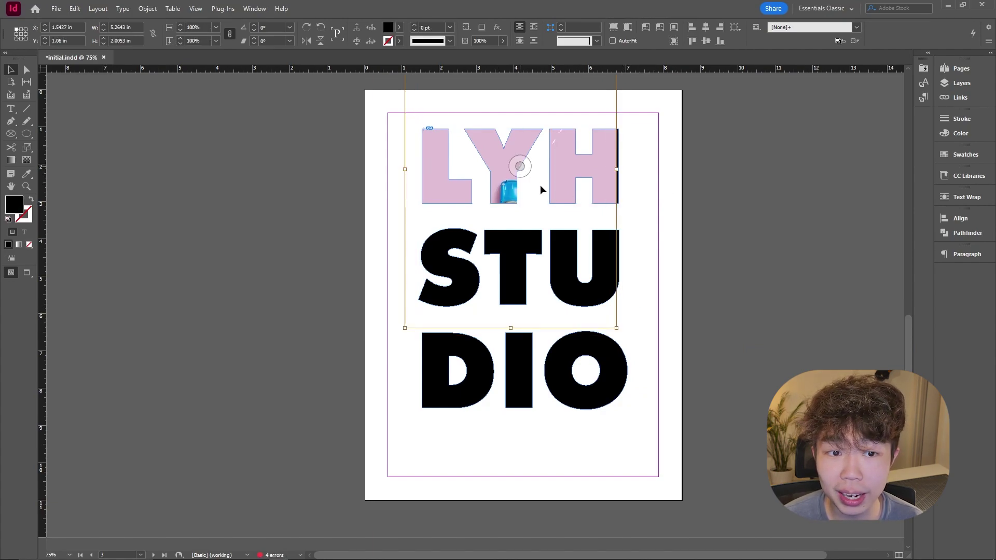
{"action": "left_click_drag", "start_coordinate": [616, 332], "coordinate": [620, 329]}
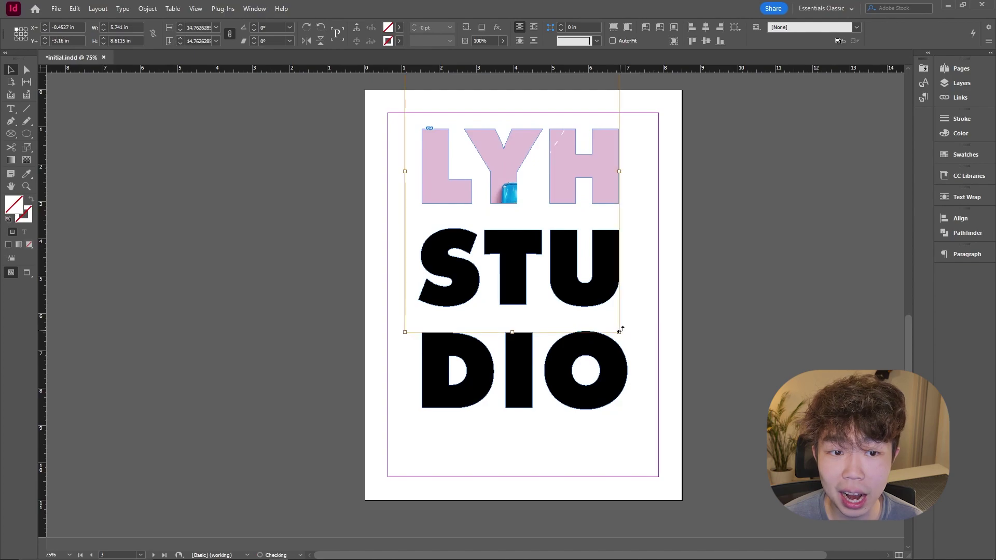
{"action": "left_click", "coordinate": [660, 239]}
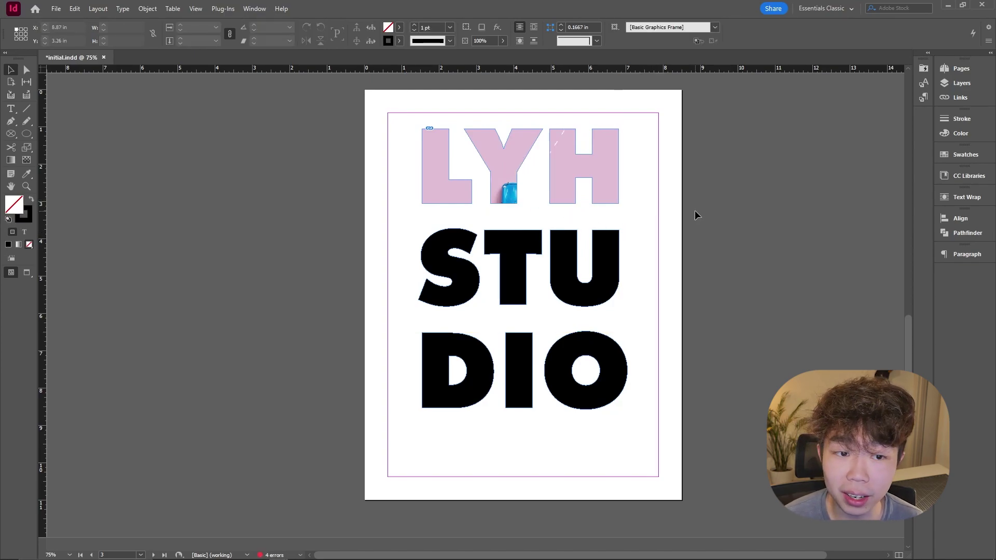
- Place the pale paper-boat photo into the STU letter outlines
{"action": "scroll", "coordinate": [742, 272], "scroll_direction": "right", "scroll_amount": 3}
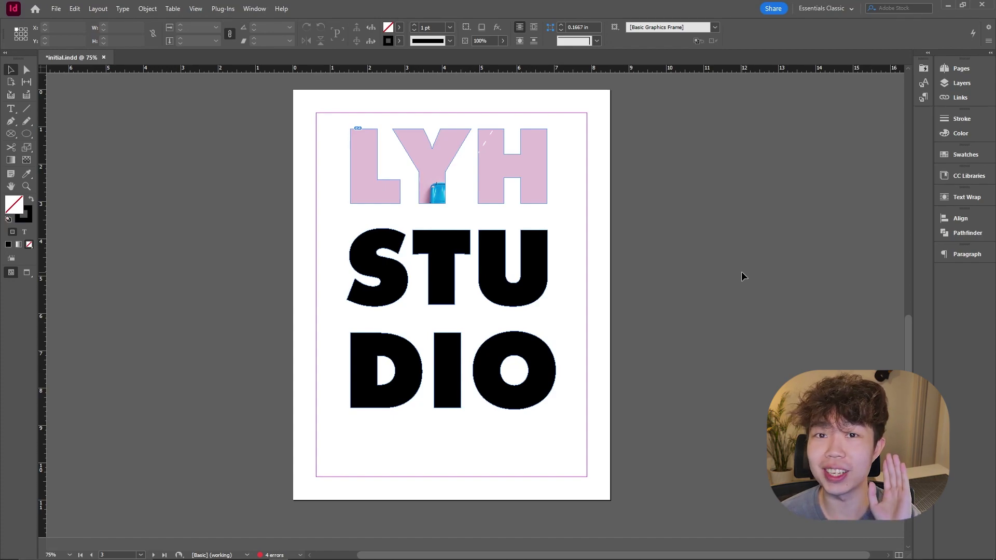
{"action": "left_click", "coordinate": [445, 267]}
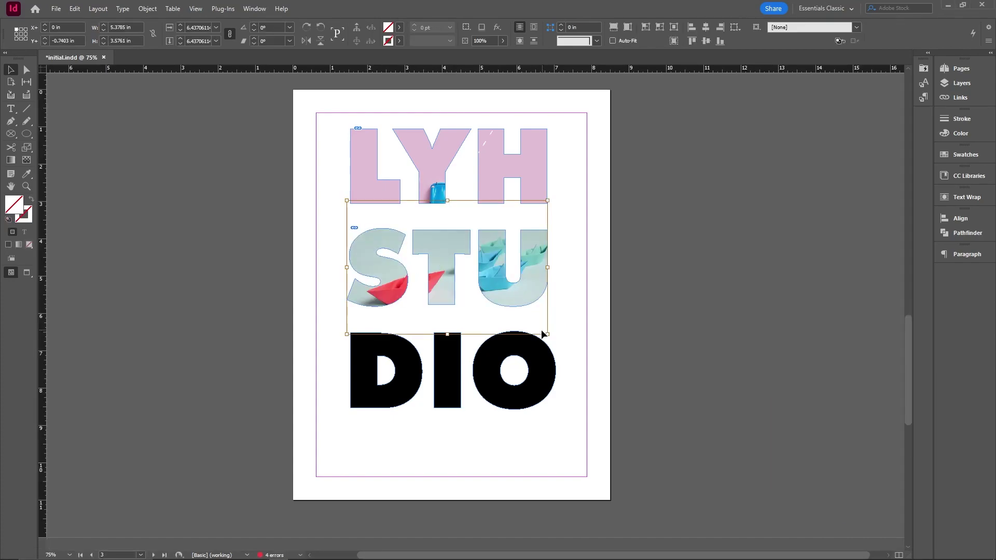
{"action": "left_click", "coordinate": [662, 232]}
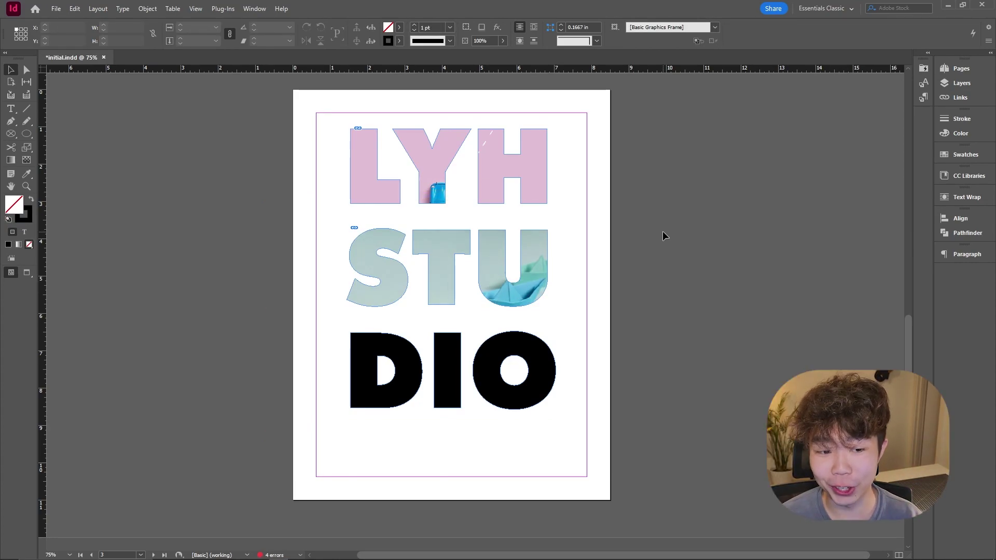
- Draw a rectangle across the lower page and marquee-select it with the DIO letters
{"action": "left_click", "coordinate": [27, 135]}
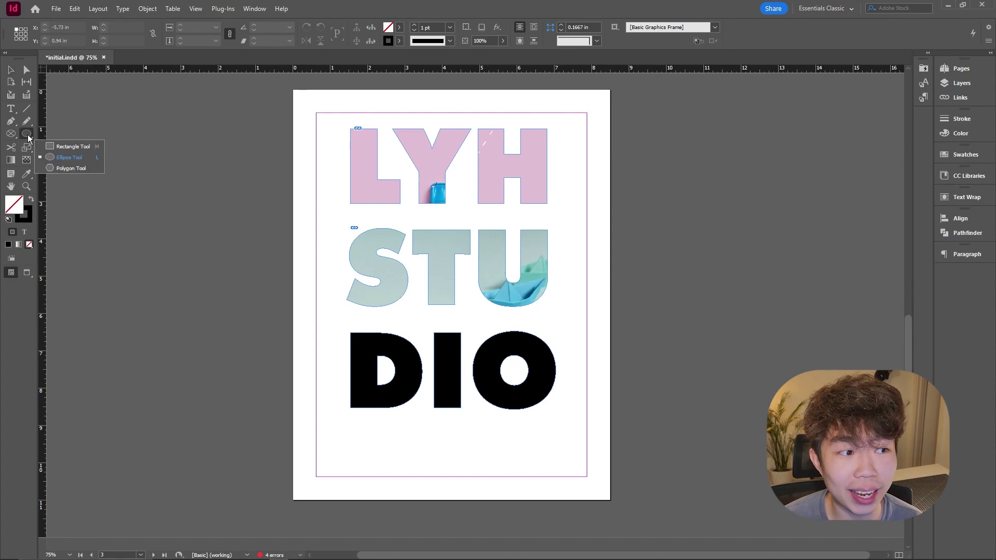
{"action": "left_click", "coordinate": [58, 148]}
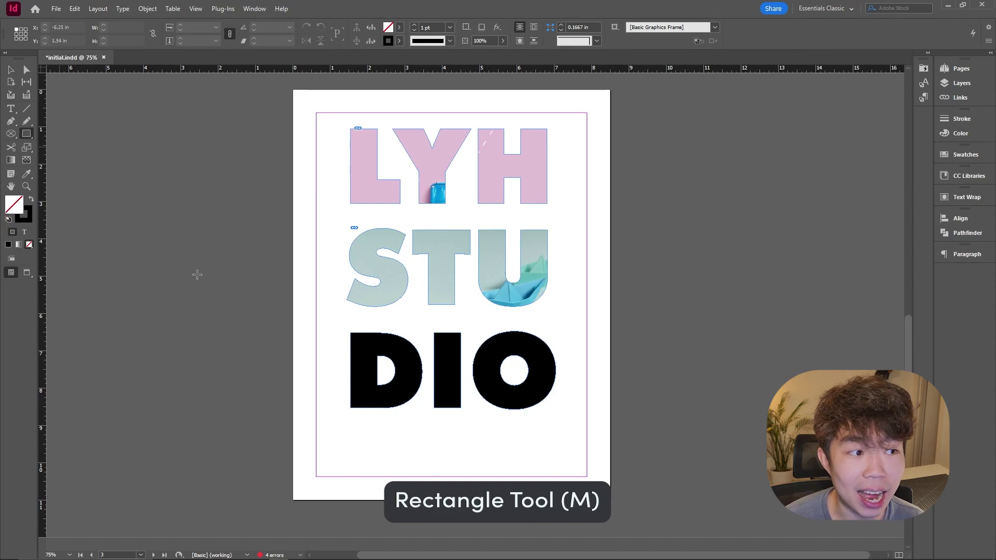
{"action": "mouse_move", "coordinate": [294, 373]}
{"action": "left_mouse_down"}
{"action": "mouse_move", "coordinate": [602, 482]}
{"action": "mouse_move", "coordinate": [611, 501]}
{"action": "left_mouse_up"}
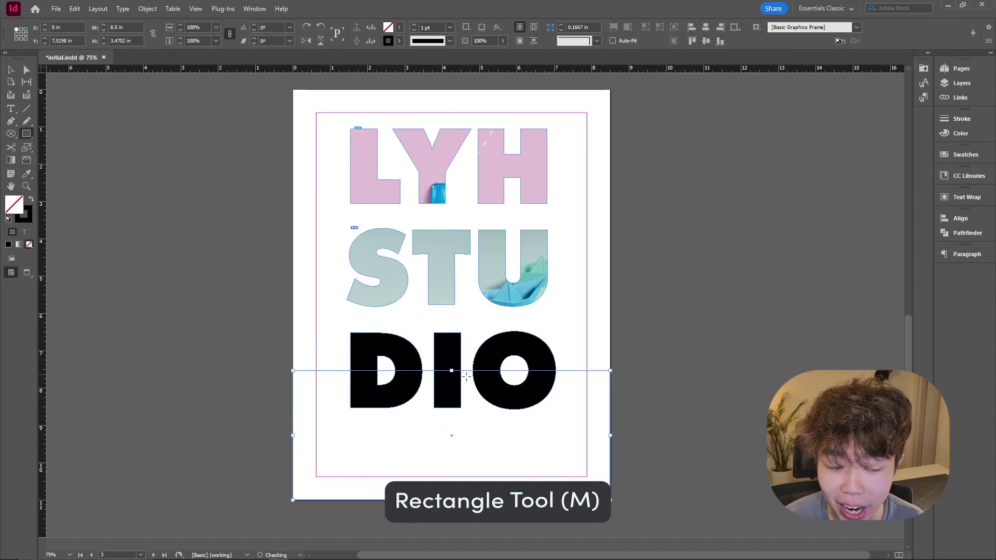
{"action": "key", "text": "v"}
{"action": "left_click_drag", "start_coordinate": [641, 415], "coordinate": [484, 346]}
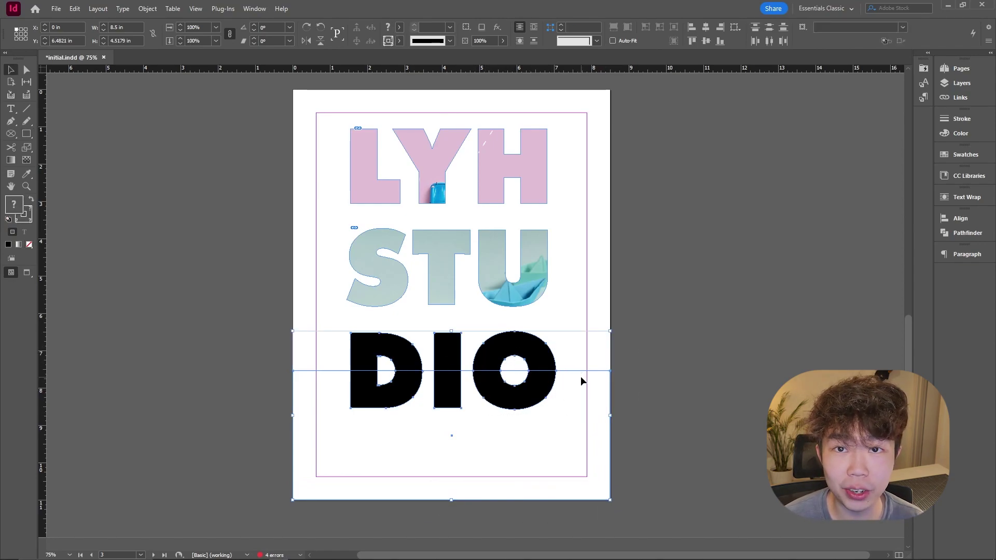
- Apply Pathfinder Exclude Overlap to the DIO letters and rectangle to make one compound frame
{"action": "left_click", "coordinate": [965, 235]}
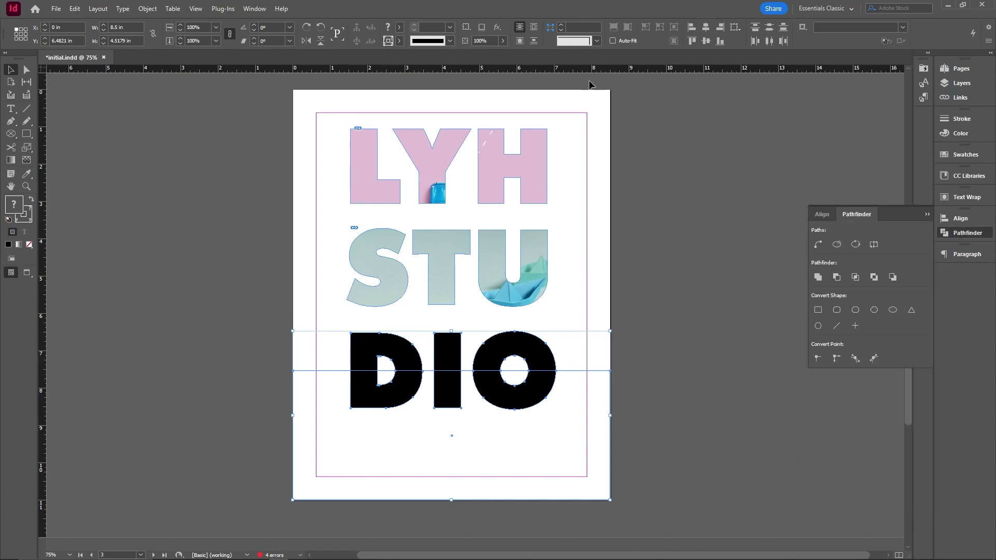
{"action": "left_click", "coordinate": [255, 9]}
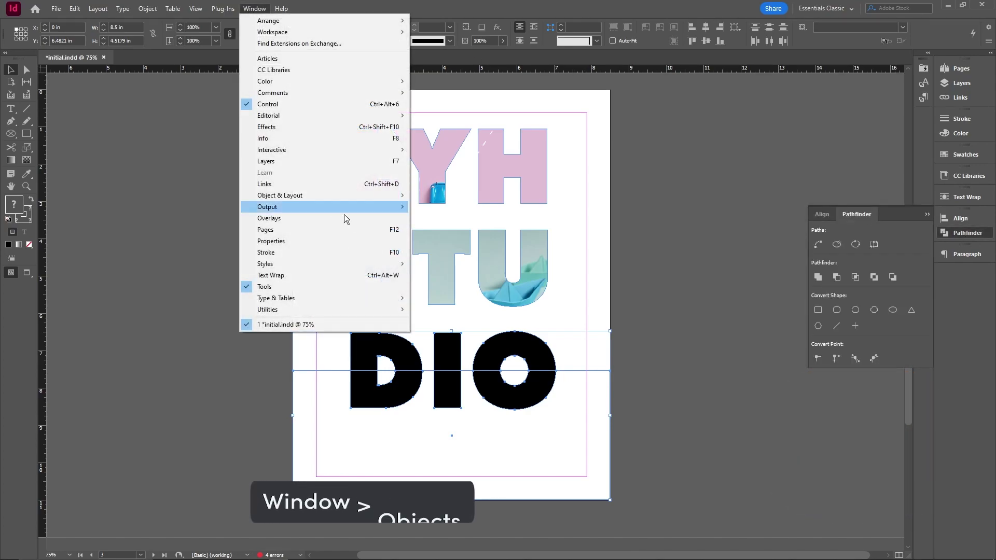
{"action": "mouse_move", "coordinate": [363, 201]}
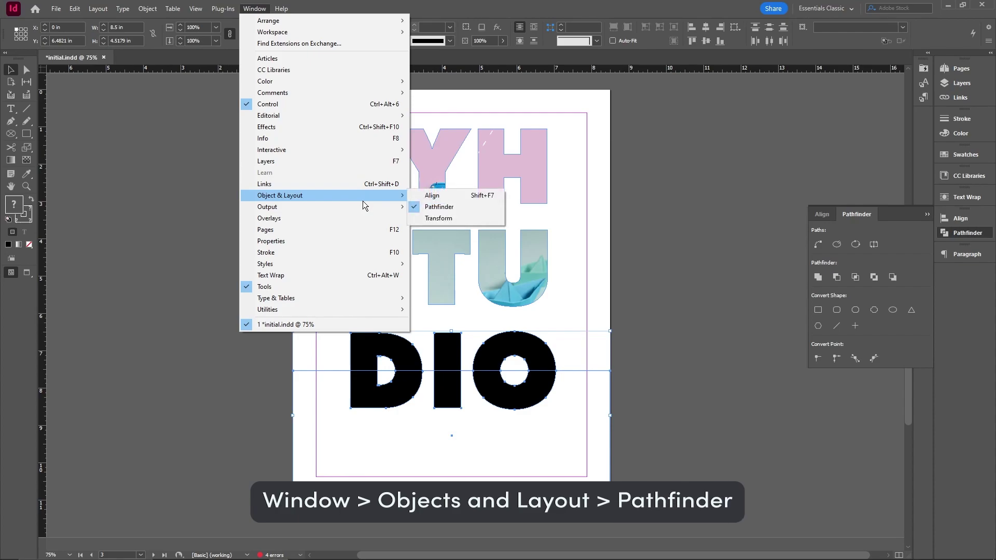
{"action": "left_click", "coordinate": [462, 211]}
{"action": "left_click", "coordinate": [663, 257]}
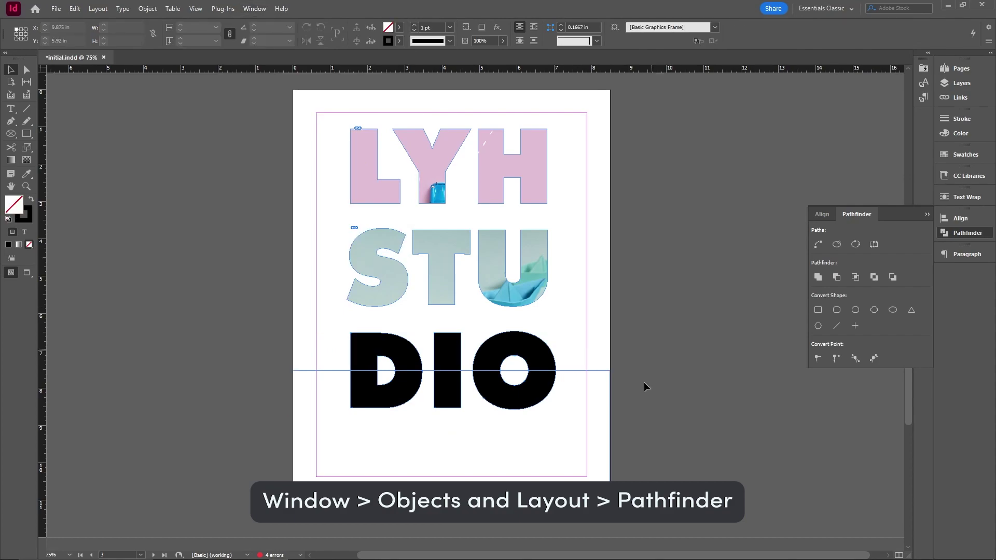
{"action": "left_click_drag", "start_coordinate": [650, 409], "coordinate": [500, 346]}
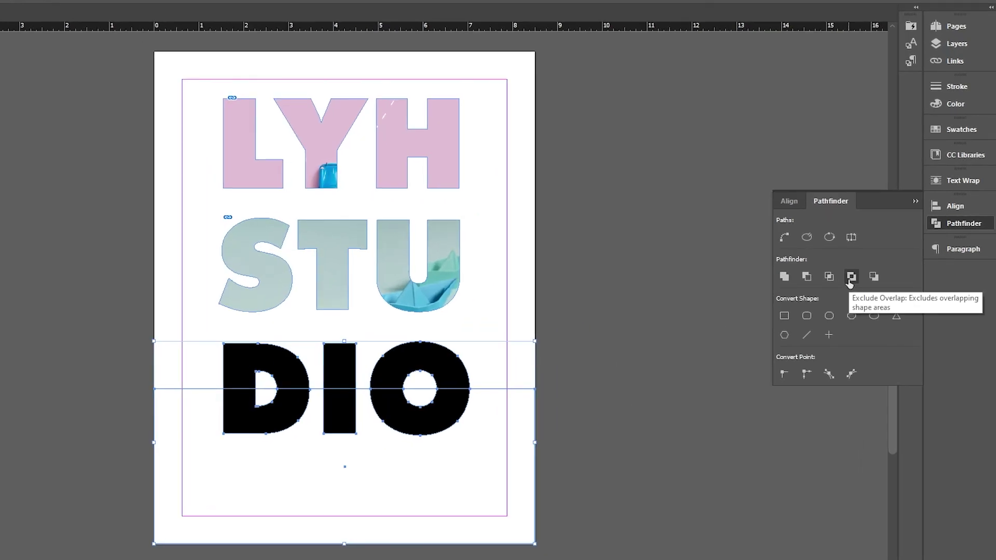
{"action": "left_click", "coordinate": [850, 279]}
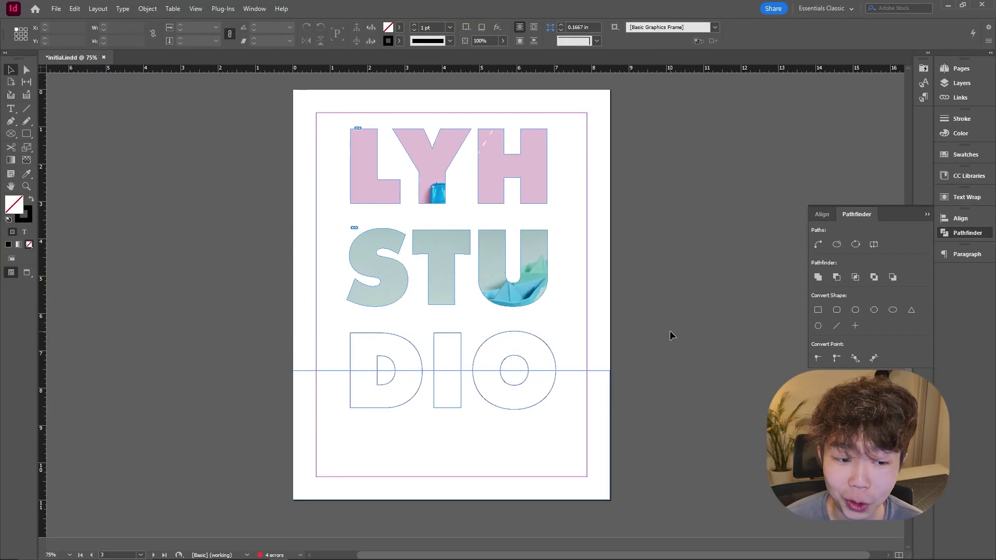
{"action": "left_click_drag", "start_coordinate": [649, 411], "coordinate": [498, 345]}
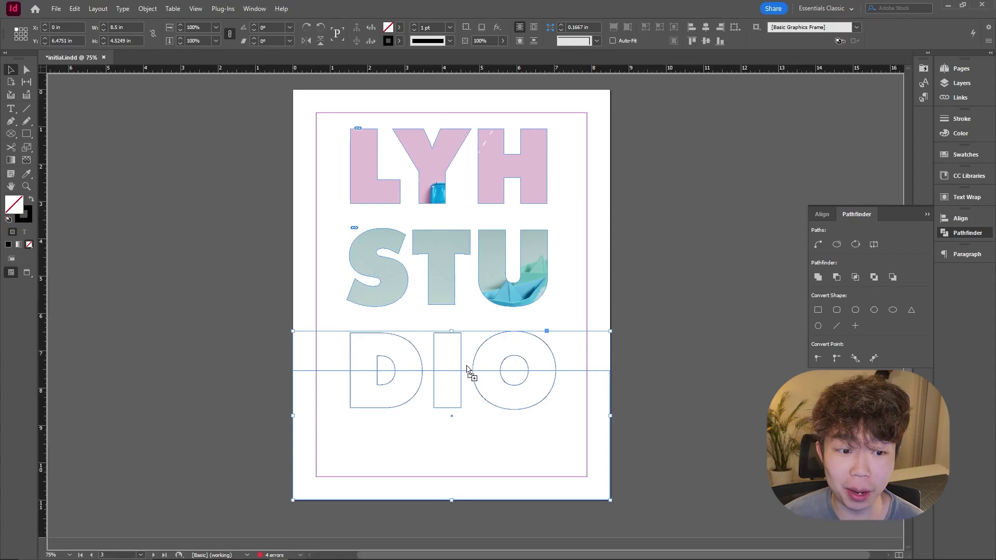
- Place the chair-and-ladder room photo in the lower frame, fill it proportionally, and switch to Preview
{"action": "left_click", "coordinate": [450, 363]}
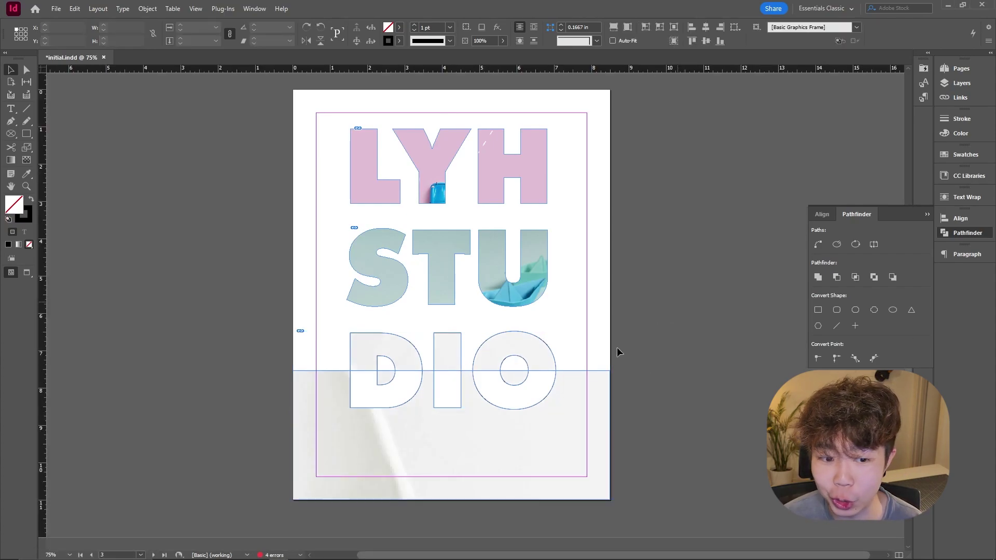
{"action": "right_click", "coordinate": [572, 389]}
{"action": "mouse_move", "coordinate": [680, 197]}
{"action": "left_click", "coordinate": [757, 195]}
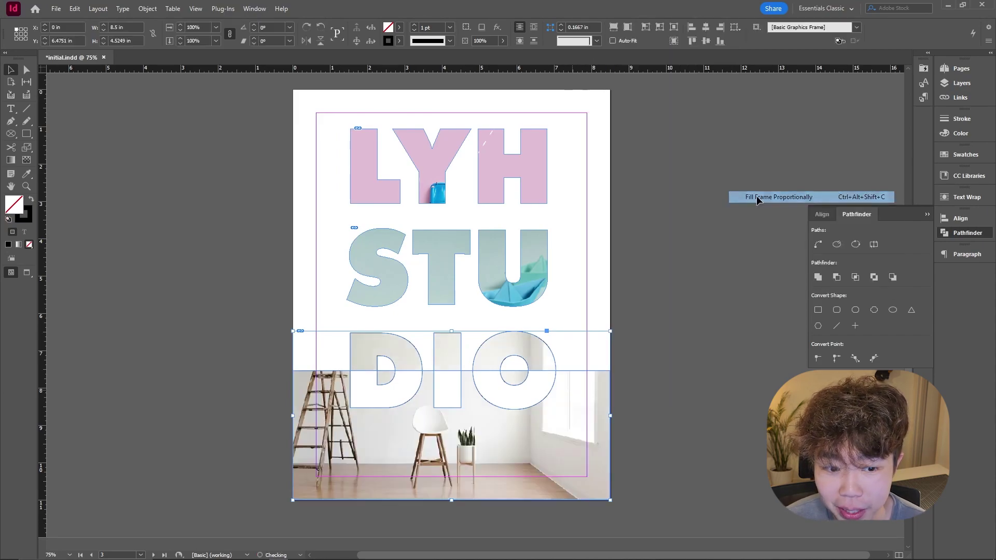
{"action": "key", "text": "w"}
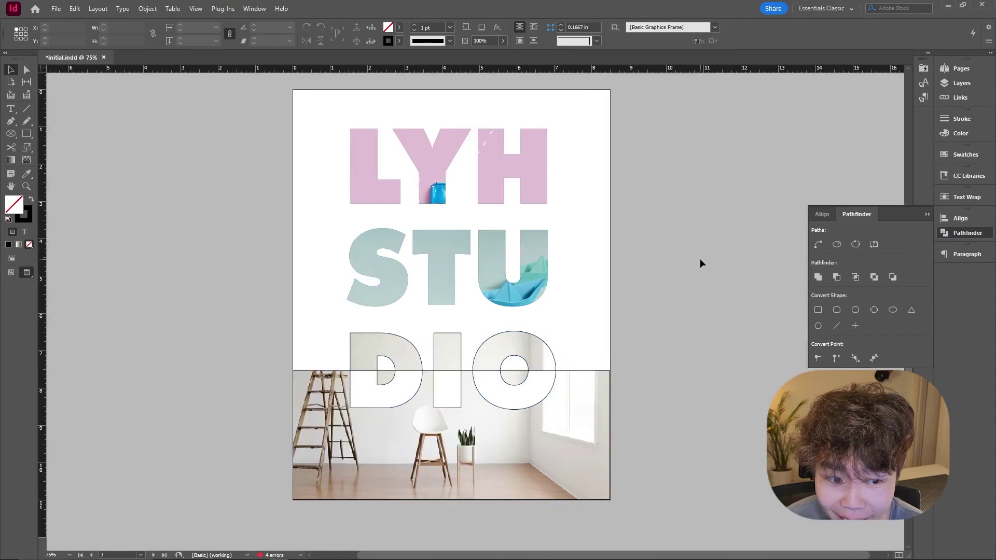
- Set the lower photo frame's stroke to [None]
{"action": "left_click", "coordinate": [576, 427]}
{"action": "left_click", "coordinate": [399, 40]}
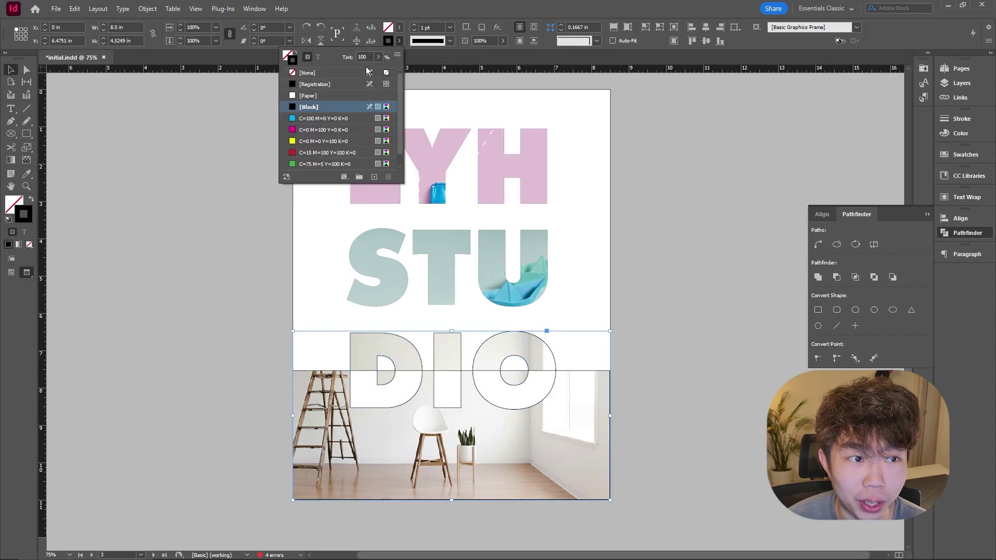
{"action": "left_click", "coordinate": [309, 73]}
{"action": "left_click", "coordinate": [661, 231]}
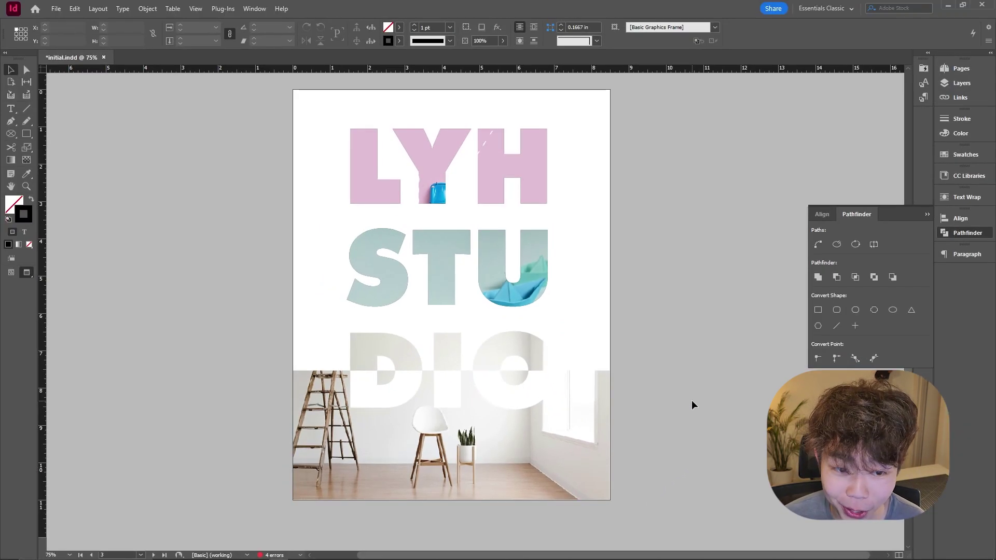
- Draw a black rectangle over the top of the page and send it behind the LYH STUDIO lettering
{"action": "left_click", "coordinate": [26, 134]}
{"action": "mouse_move", "coordinate": [289, 92]}
{"action": "left_mouse_down"}
{"action": "mouse_move", "coordinate": [449, 260]}
{"action": "mouse_move", "coordinate": [611, 365]}
{"action": "mouse_move", "coordinate": [610, 413]}
{"action": "left_mouse_up"}
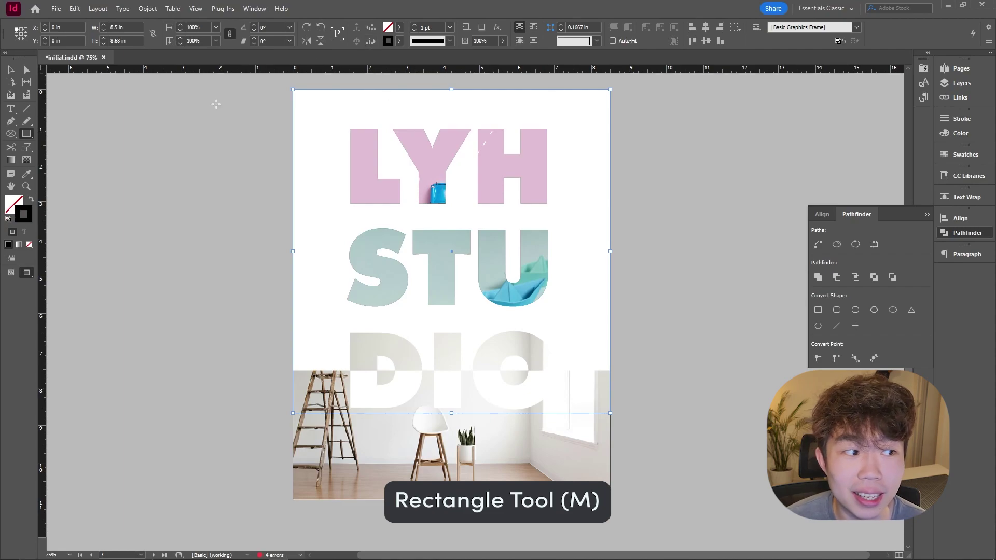
{"action": "left_click", "coordinate": [30, 201]}
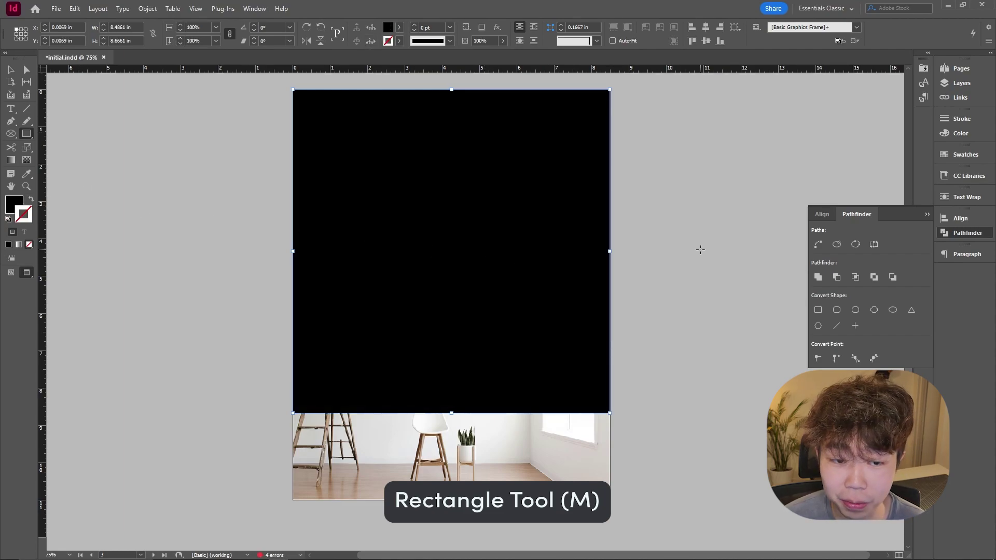
{"action": "right_click", "coordinate": [530, 211]}
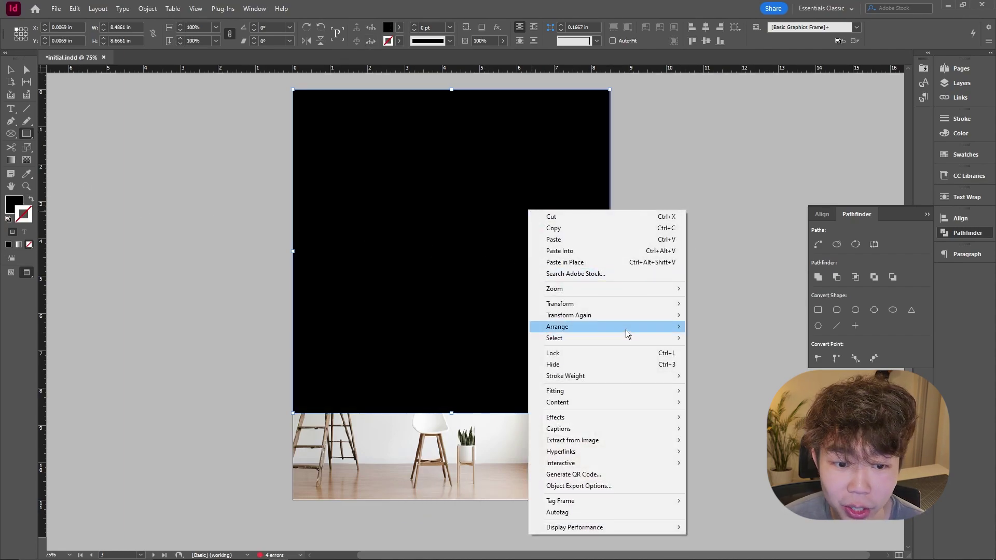
{"action": "mouse_move", "coordinate": [628, 328]}
{"action": "left_click", "coordinate": [721, 327]}
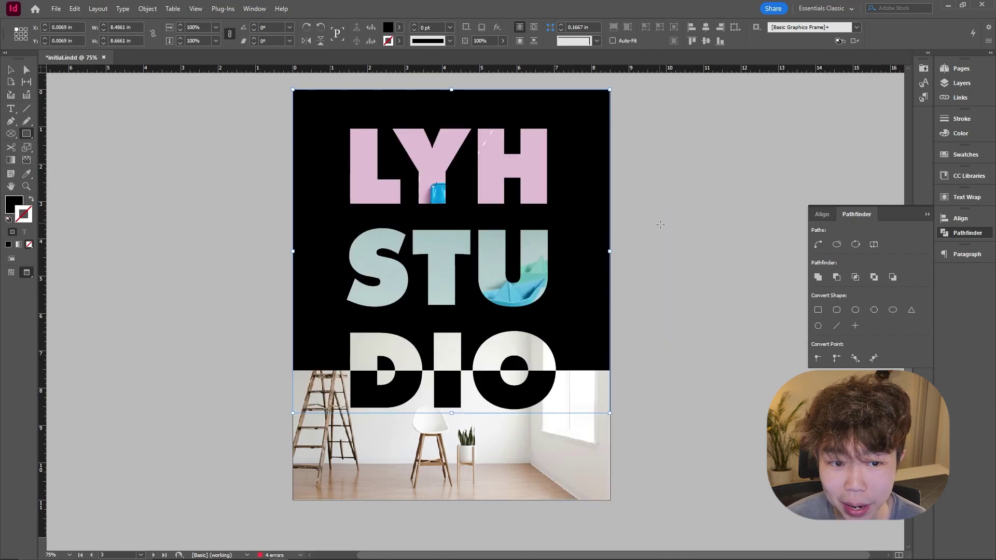
{"action": "left_click", "coordinate": [12, 69]}
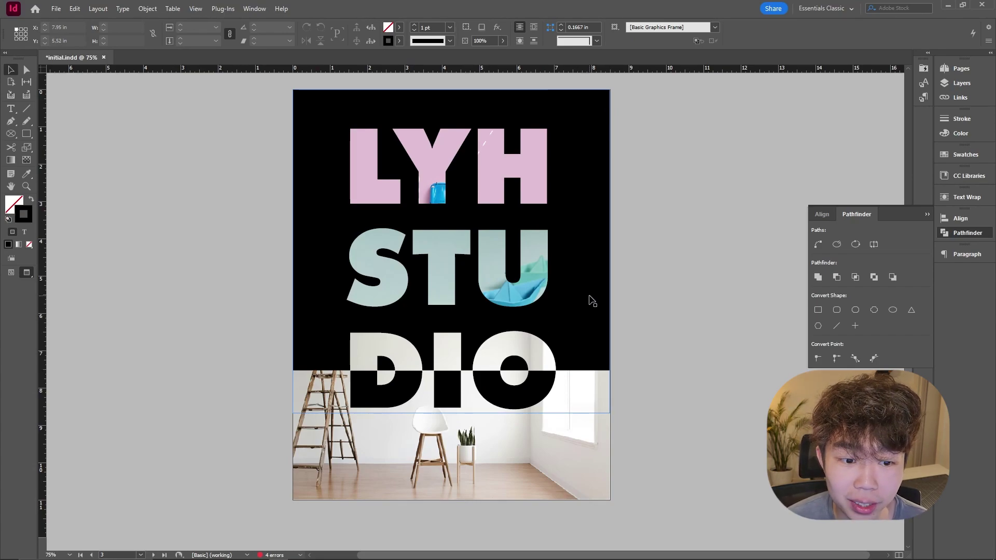
{"action": "left_click", "coordinate": [654, 195]}
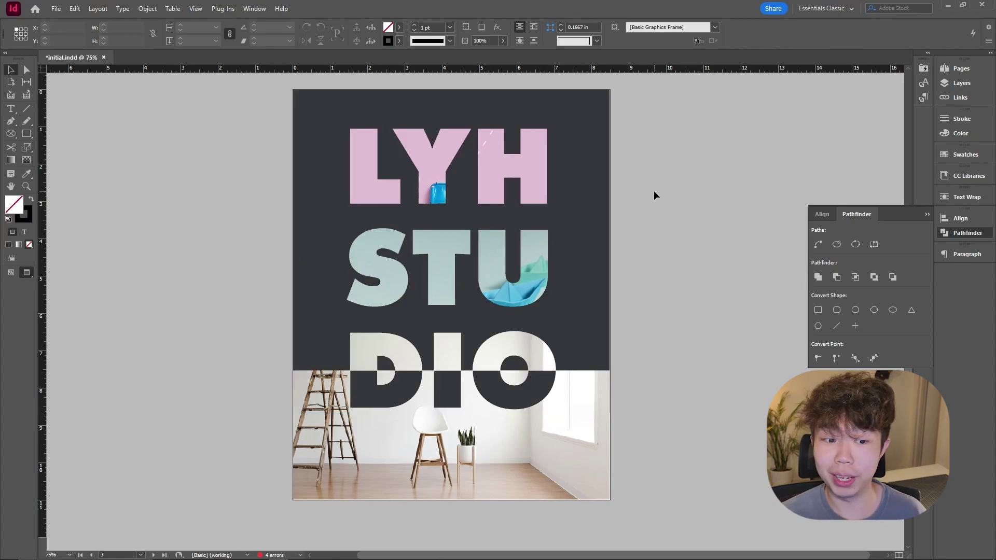
- Enlarge the room photo inside its lower frame and shift it slightly left
{"action": "left_click", "coordinate": [451, 418]}
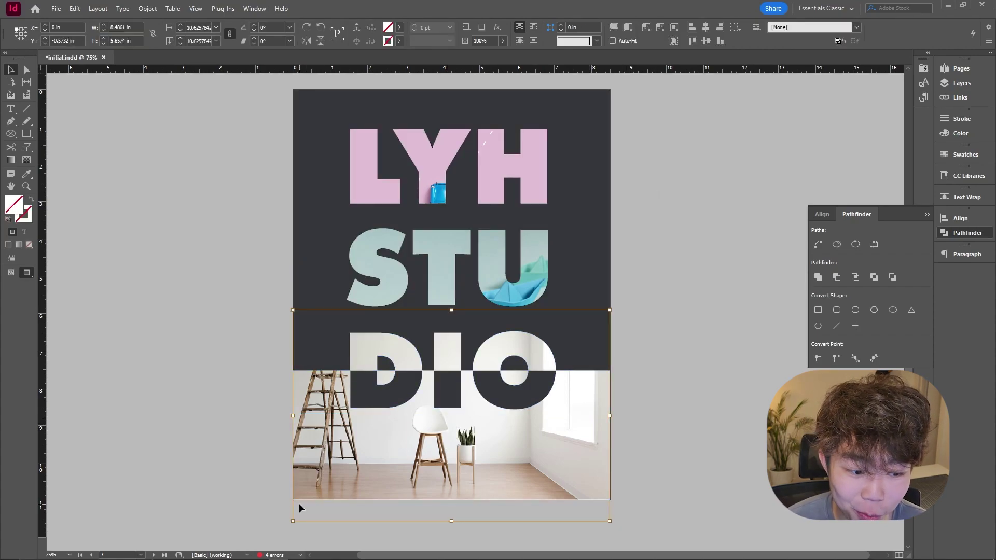
{"action": "left_click_drag", "start_coordinate": [291, 521], "coordinate": [239, 558]}
{"action": "left_click_drag", "start_coordinate": [461, 415], "coordinate": [449, 423]}
{"action": "left_click", "coordinate": [622, 390]}
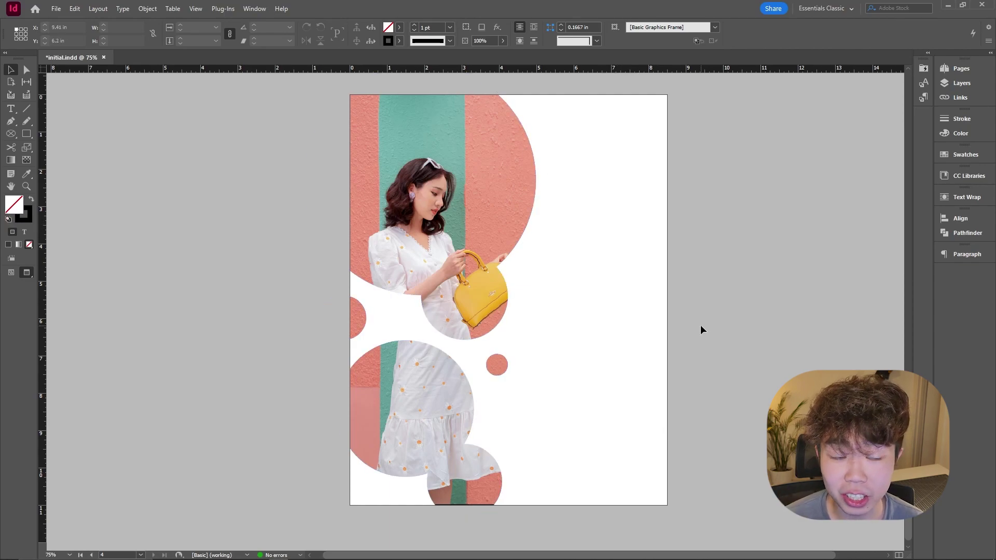
- Go to blank page 5 and pick the Ellipse Tool from the Rectangle Tool flyout
{"action": "key", "text": "shift+Page_Down"}
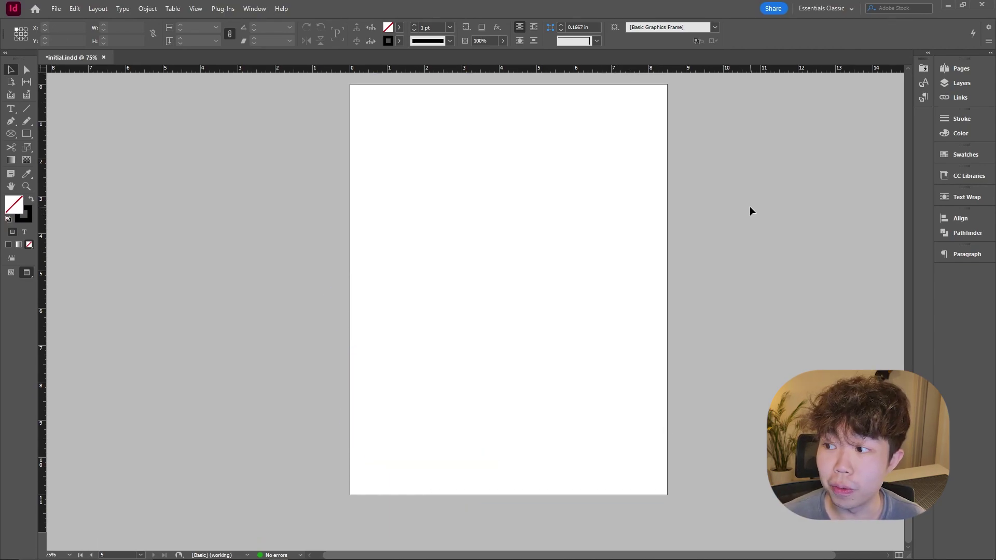
{"action": "left_click_drag", "start_coordinate": [30, 135], "coordinate": [78, 156]}
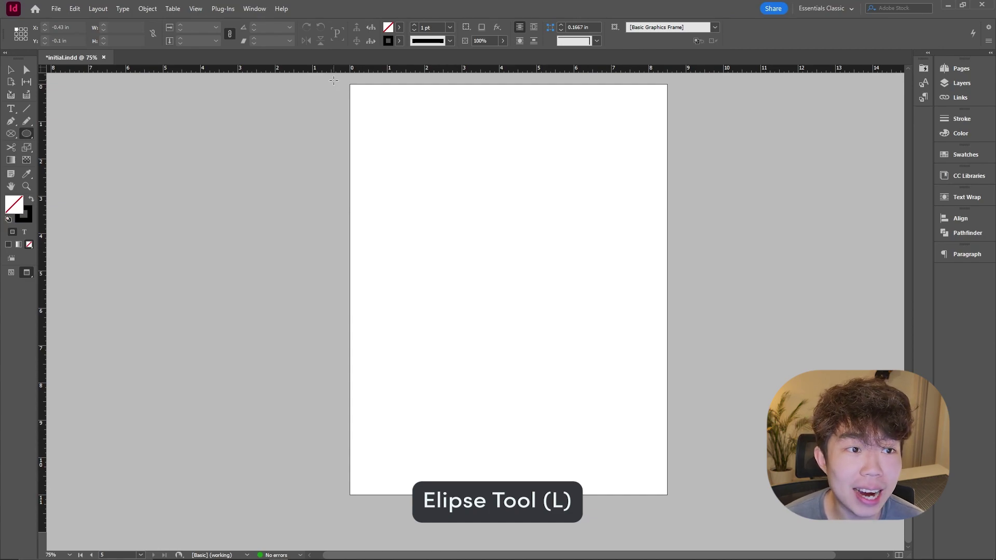
- Draw a large circle at the top-left and move it to bleed off the page edge
{"action": "left_click_drag", "start_coordinate": [326, 85], "coordinate": [540, 262]}
{"action": "key", "text": "v"}
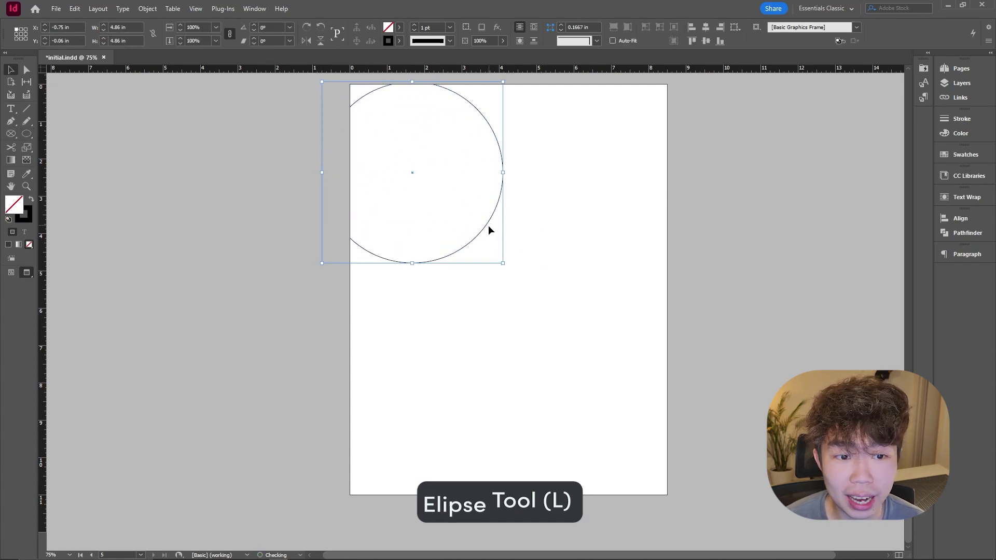
{"action": "left_click_drag", "start_coordinate": [485, 226], "coordinate": [480, 202]}
{"action": "left_click", "coordinate": [540, 184]}
- Draw several more circles of varying sizes down the left side, overlapping the large ones
{"action": "key", "text": "l"}
{"action": "left_click_drag", "start_coordinate": [409, 205], "coordinate": [588, 335]}
{"action": "left_click_drag", "start_coordinate": [310, 285], "coordinate": [589, 449]}
{"action": "left_click_drag", "start_coordinate": [479, 411], "coordinate": [559, 491]}
{"action": "left_click_drag", "start_coordinate": [498, 370], "coordinate": [520, 393]}
{"action": "left_click_drag", "start_coordinate": [410, 458], "coordinate": [442, 492]}
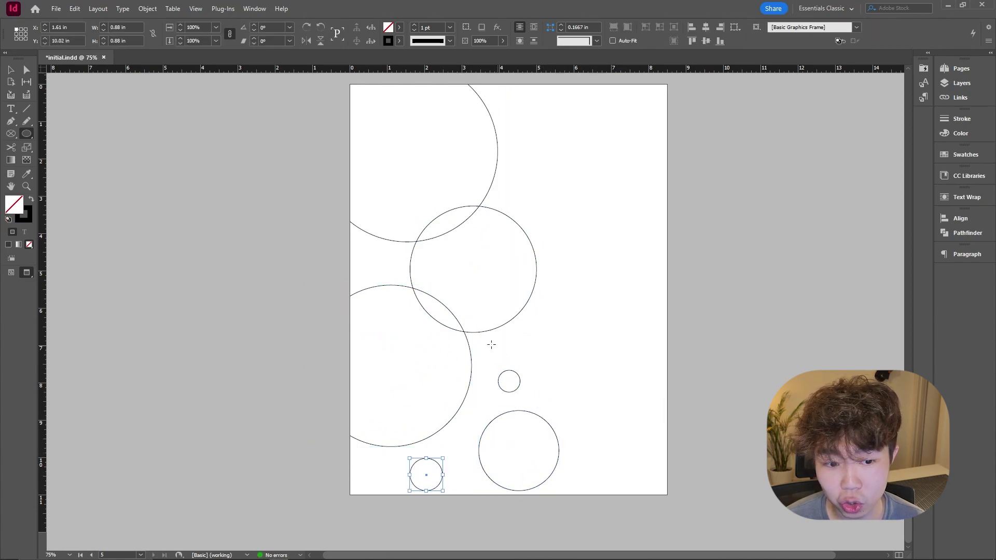
{"action": "left_click_drag", "start_coordinate": [472, 320], "coordinate": [498, 355]}
{"action": "key", "text": "v"}
{"action": "left_click", "coordinate": [562, 350]}
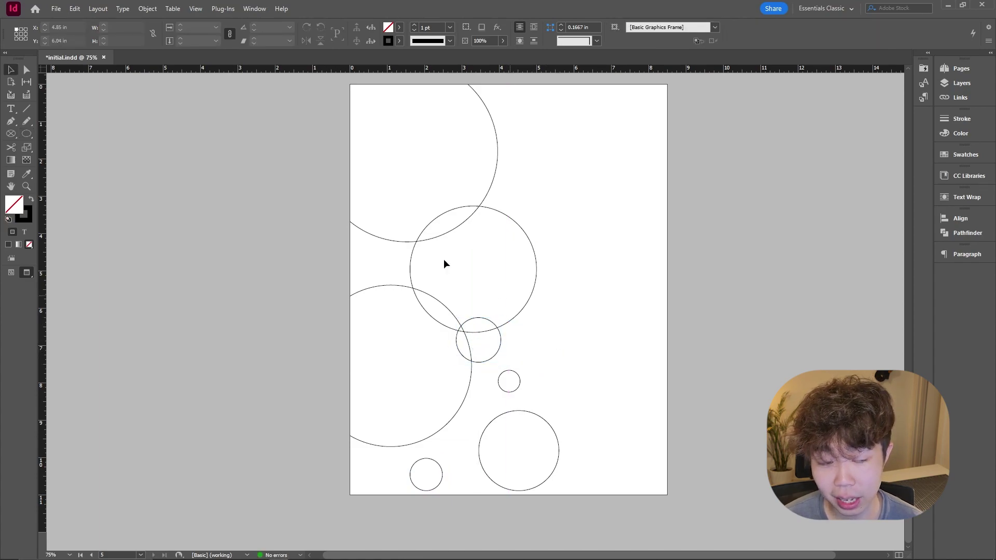
- Add a few tiny and small circles, then select all the circles on the page
{"action": "left_click", "coordinate": [25, 134]}
{"action": "left_click_drag", "start_coordinate": [507, 181], "coordinate": [521, 195]}
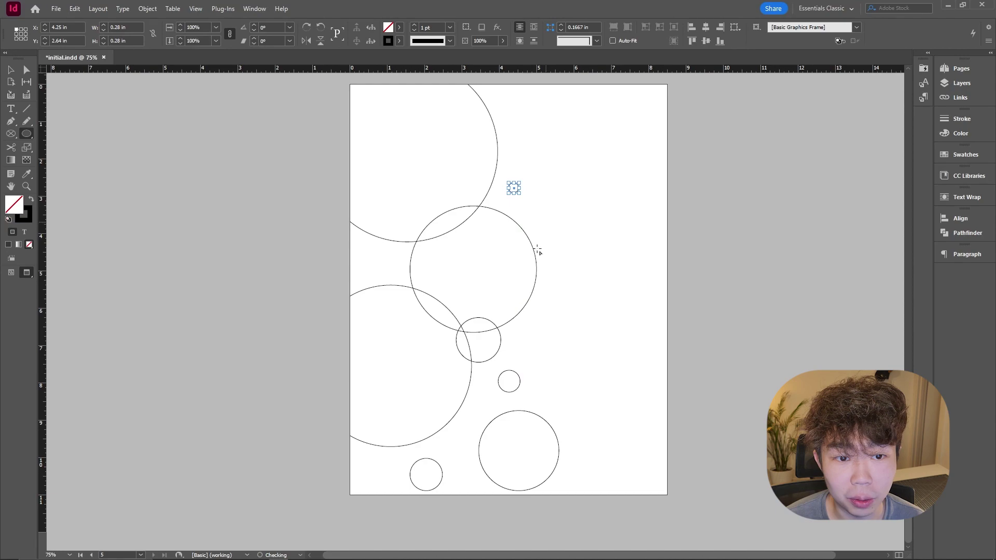
{"action": "mouse_move", "coordinate": [366, 250]}
{"action": "left_mouse_down"}
{"action": "mouse_move", "coordinate": [393, 277]}
{"action": "mouse_move", "coordinate": [407, 255]}
{"action": "left_mouse_up"}
{"action": "key", "text": "v"}
{"action": "left_click", "coordinate": [600, 218]}
{"action": "left_click_drag", "start_coordinate": [571, 473], "coordinate": [308, 74]}
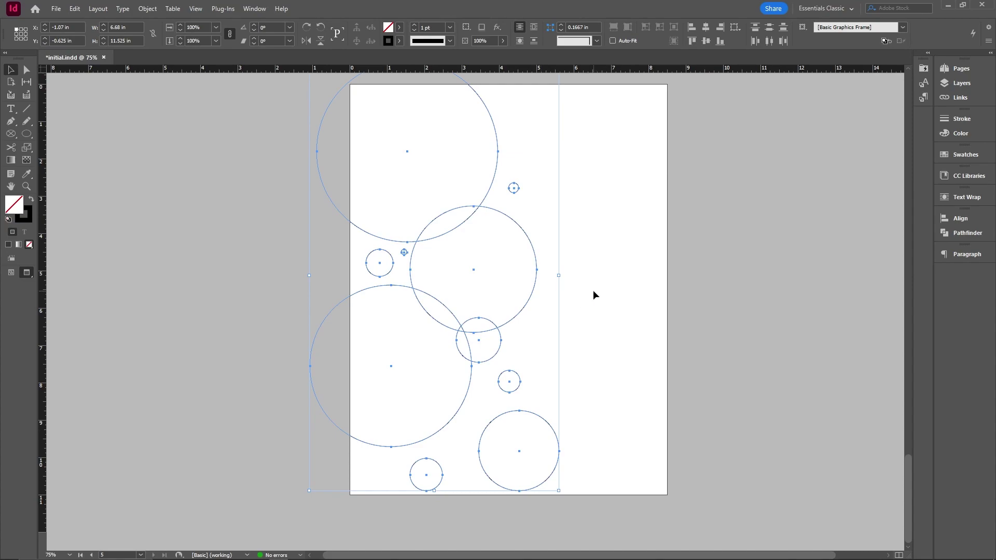
- Merge the circles with Pathfinder Add and fill the shape proportionally with the woman's photo
{"action": "left_click", "coordinate": [958, 237]}
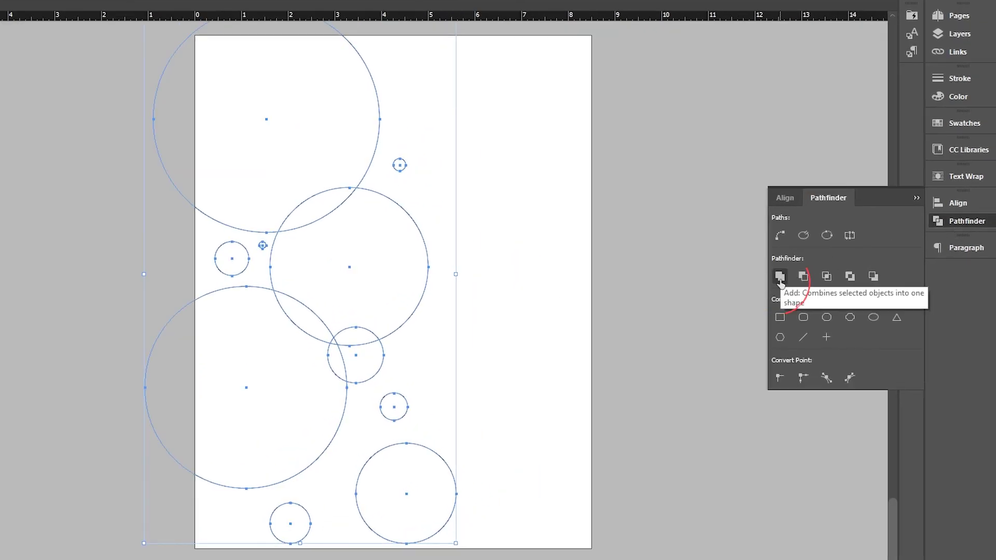
{"action": "left_click", "coordinate": [780, 278]}
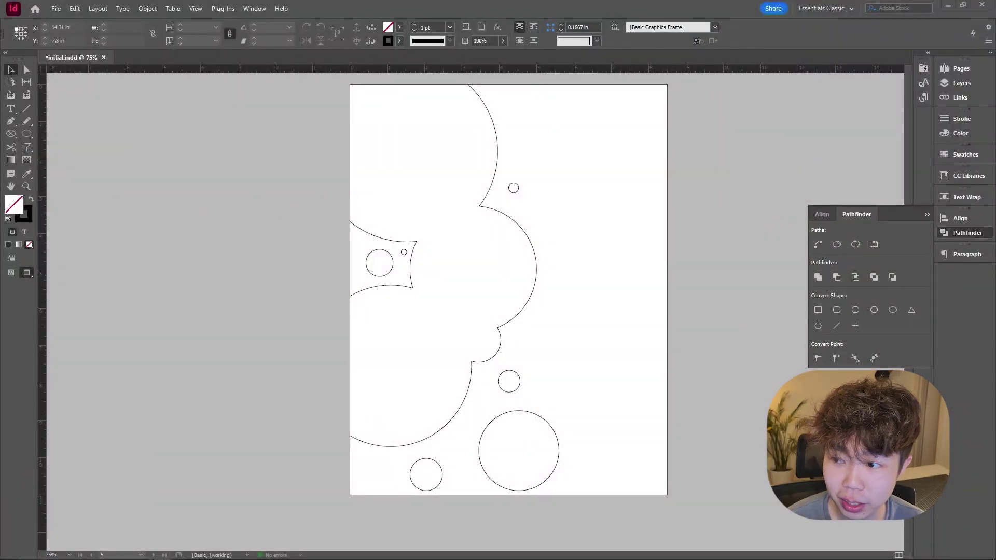
{"action": "left_click", "coordinate": [498, 270]}
{"action": "right_click", "coordinate": [496, 271]}
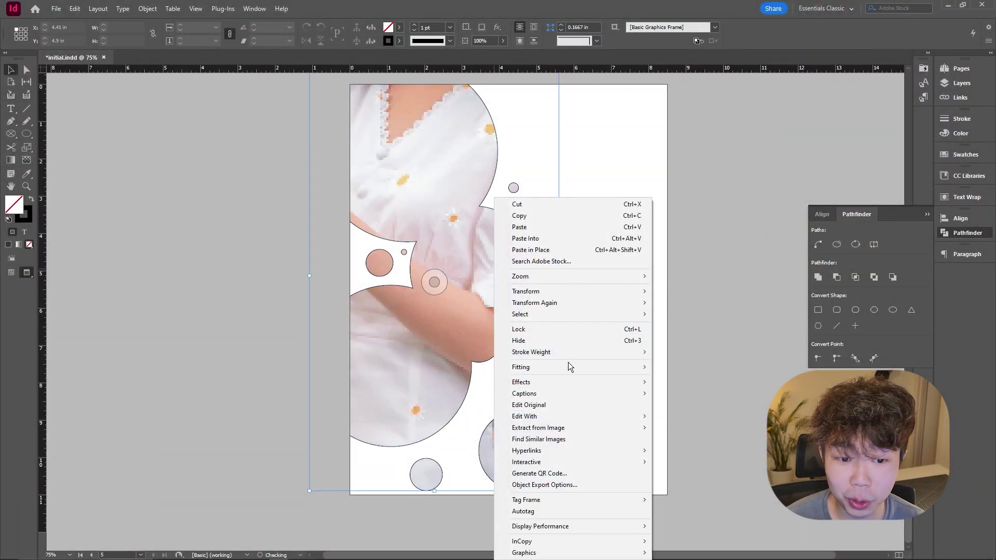
{"action": "mouse_move", "coordinate": [571, 368]}
{"action": "left_click", "coordinate": [693, 369]}
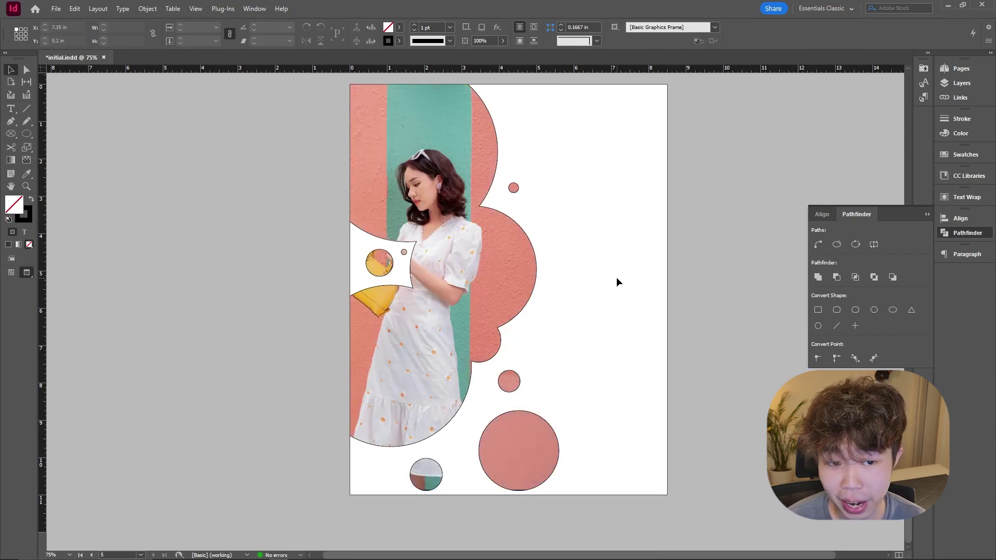
- Set the merged photo frame's stroke to [None] to remove the black outline
{"action": "left_click", "coordinate": [400, 42]}
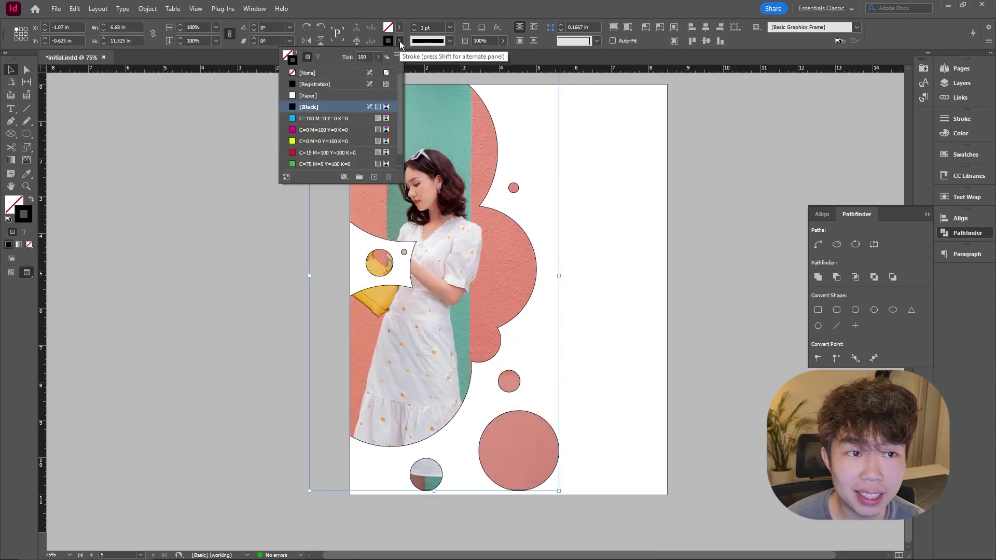
{"action": "left_click", "coordinate": [329, 72]}
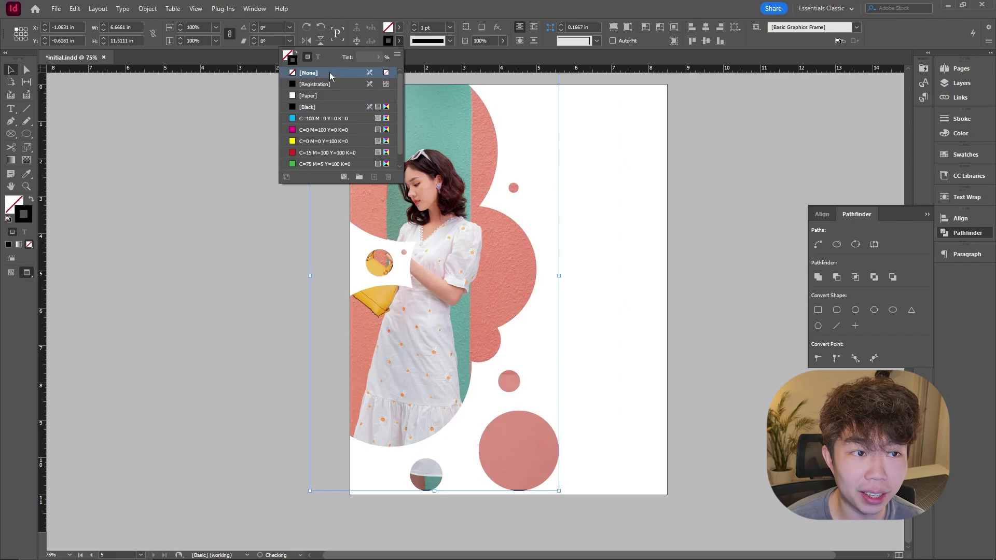
{"action": "left_click", "coordinate": [586, 171]}
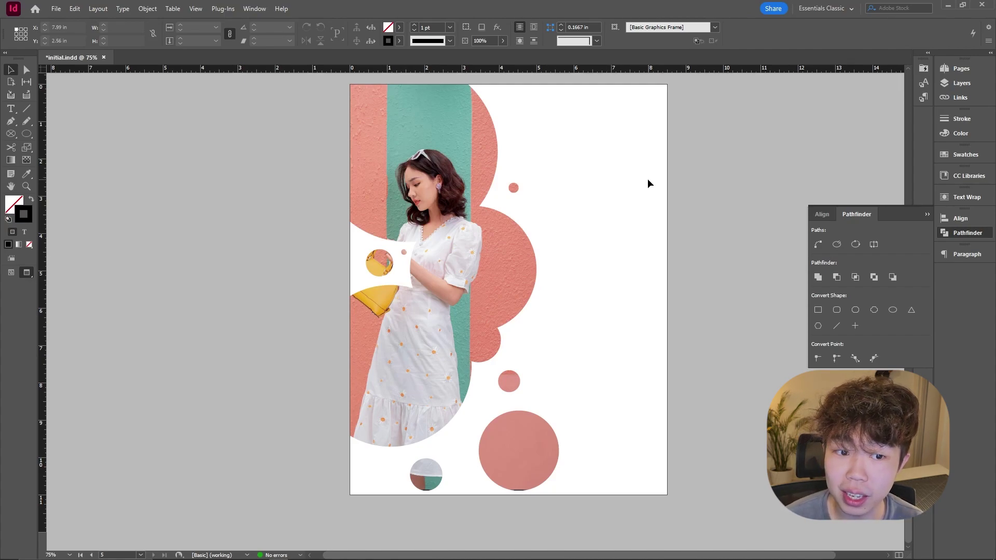
- Draw a large circle frame at the page's top right and nudge it upward
{"action": "left_click", "coordinate": [12, 135]}
{"action": "left_click_drag", "start_coordinate": [696, 92], "coordinate": [551, 237]}
{"action": "key", "text": "v"}
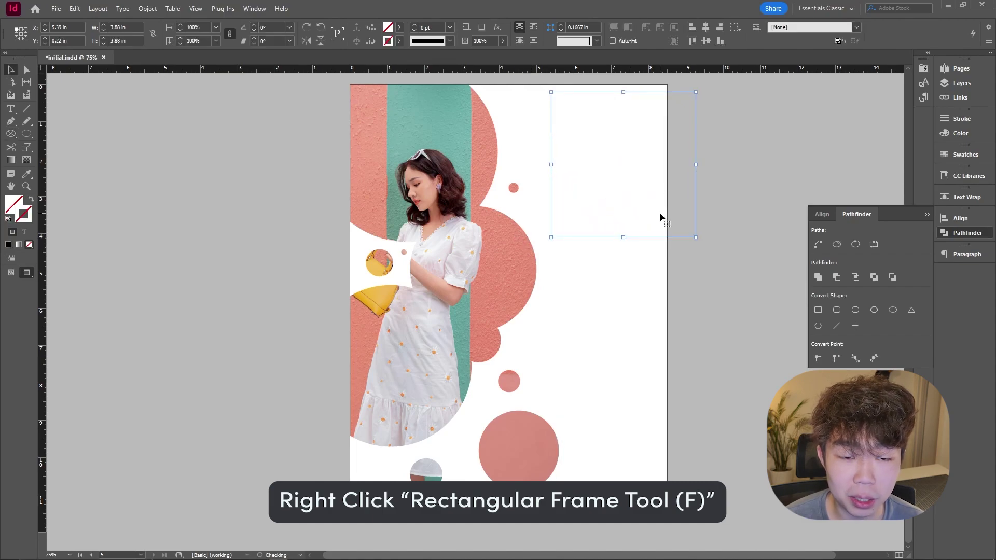
{"action": "key", "text": "w"}
{"action": "left_click_drag", "start_coordinate": [659, 226], "coordinate": [683, 201]}
{"action": "key", "text": "ctrl+shift+a"}
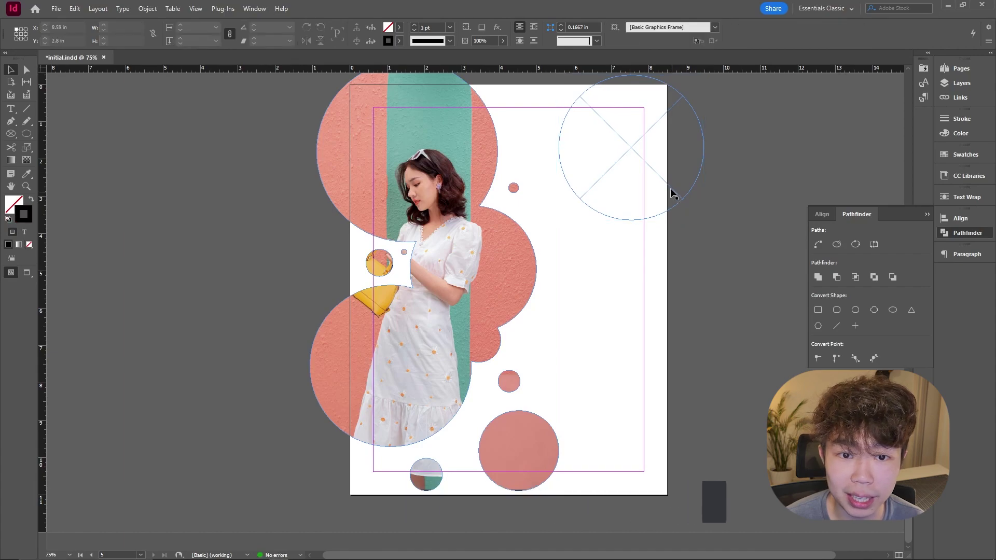
- Add 3.18 in, 1.52 in, 3.635 in and smaller circle frames, leaving only the new circles selected
{"action": "key", "text": "f"}
{"action": "left_click_drag", "start_coordinate": [604, 194], "coordinate": [723, 312]}
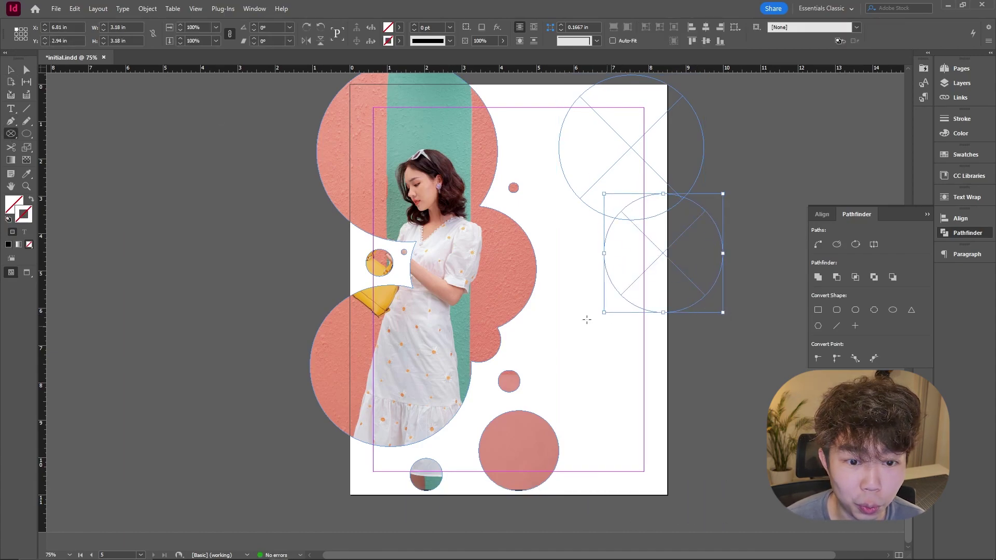
{"action": "mouse_move", "coordinate": [618, 322]}
{"action": "left_mouse_down"}
{"action": "mouse_move", "coordinate": [655, 324]}
{"action": "mouse_move", "coordinate": [680, 350]}
{"action": "left_mouse_up"}
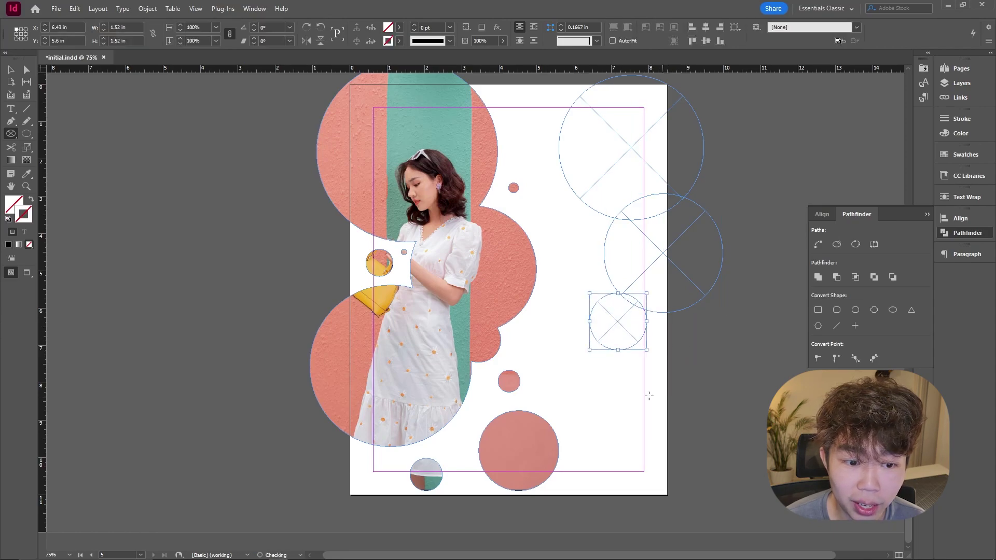
{"action": "mouse_move", "coordinate": [567, 336]}
{"action": "left_mouse_down"}
{"action": "mouse_move", "coordinate": [643, 465]}
{"action": "mouse_move", "coordinate": [584, 504]}
{"action": "left_mouse_up"}
{"action": "left_click_drag", "start_coordinate": [571, 321], "coordinate": [594, 344]}
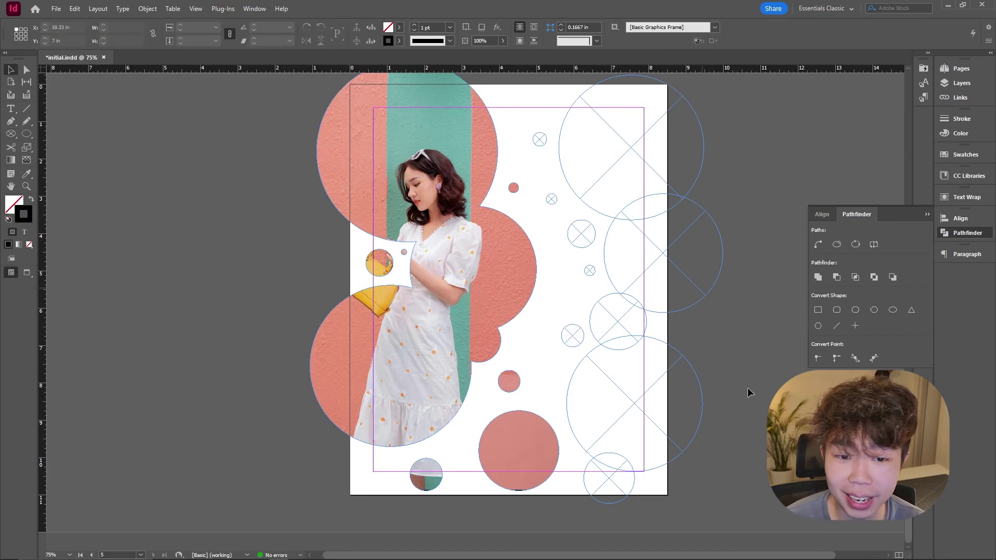
{"action": "key", "text": "ctrl+a"}
{"action": "key", "text": "ctrl+g"}
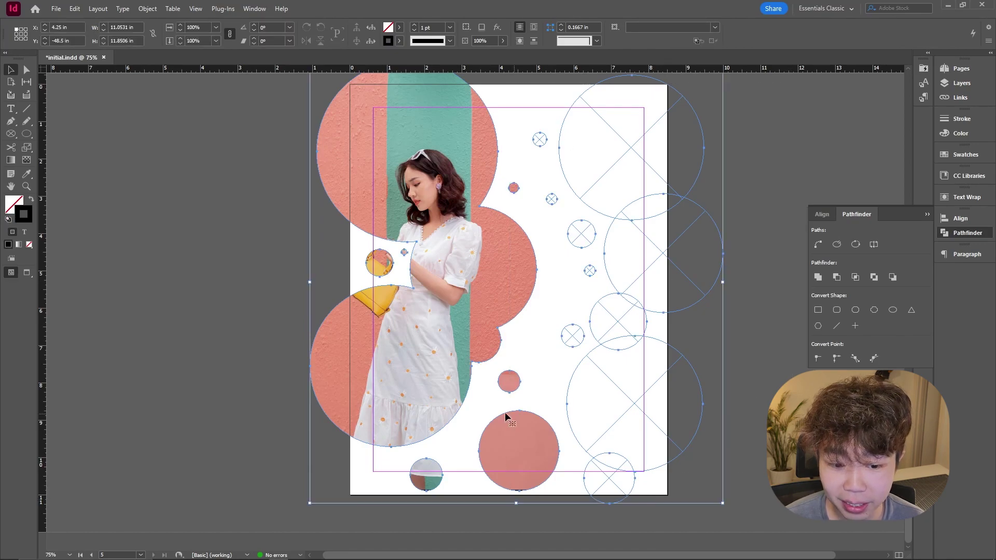
{"action": "left_click", "coordinate": [545, 364]}
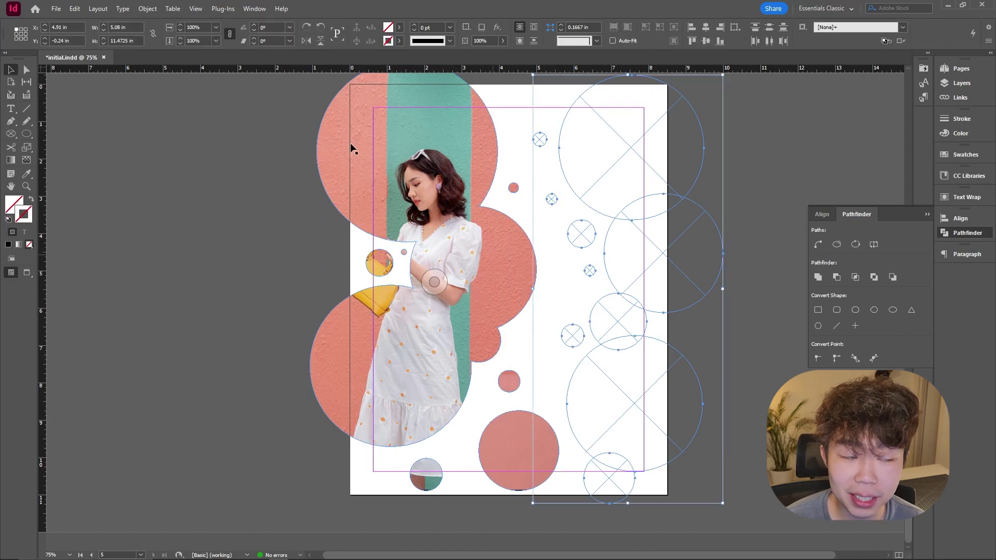
- Make the right-hand circles a compound path, paste the woman's photo into it, fit it, then preview
{"action": "left_click", "coordinate": [148, 9]}
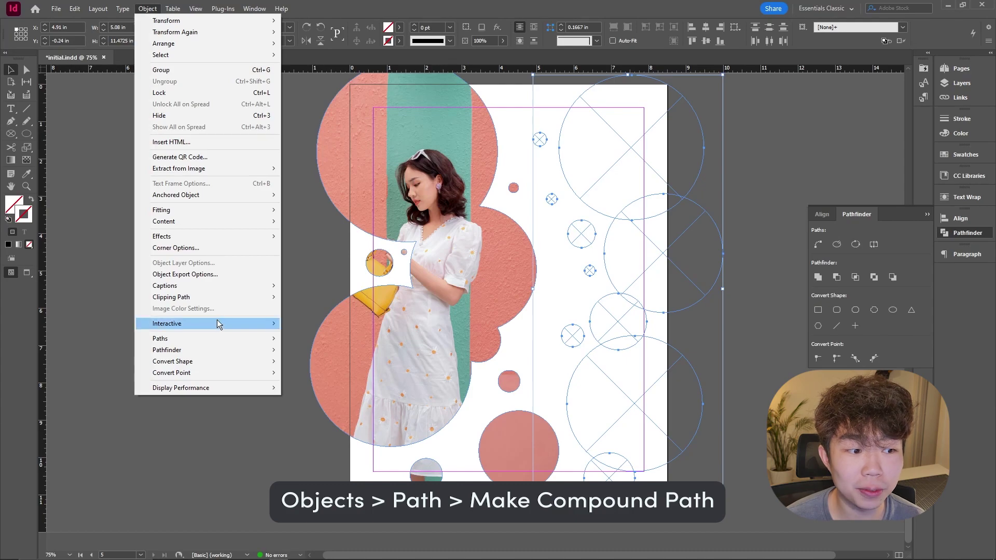
{"action": "mouse_move", "coordinate": [222, 336]}
{"action": "left_click", "coordinate": [403, 388]}
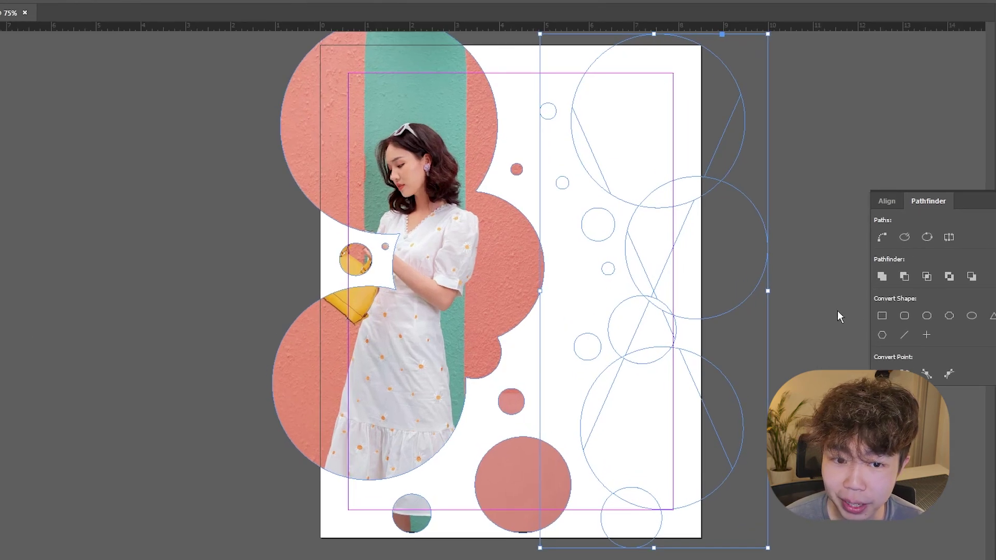
{"action": "key", "text": "ctrl+alt+v"}
{"action": "key", "text": "ctrl+alt+shift+c"}
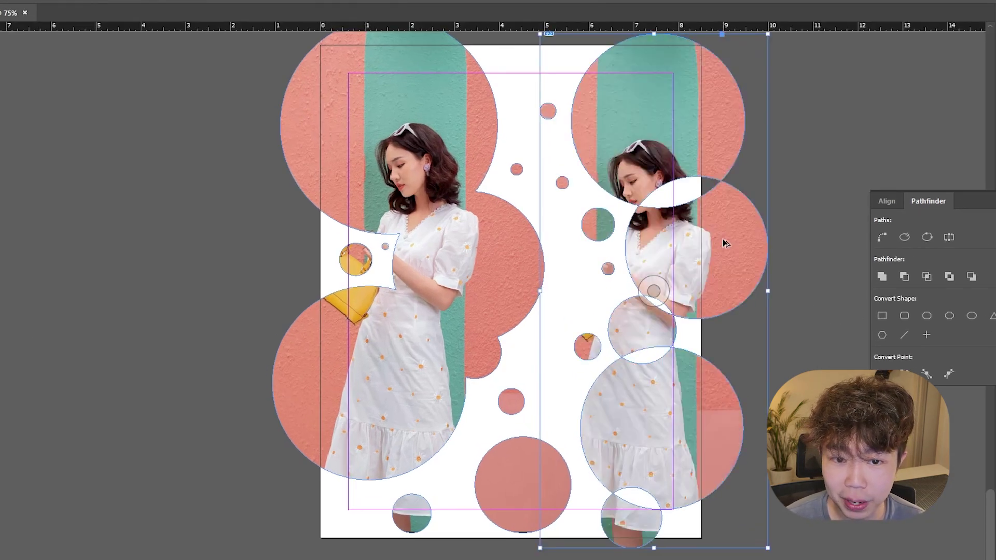
{"action": "left_click", "coordinate": [807, 178]}
{"action": "key", "text": "w"}
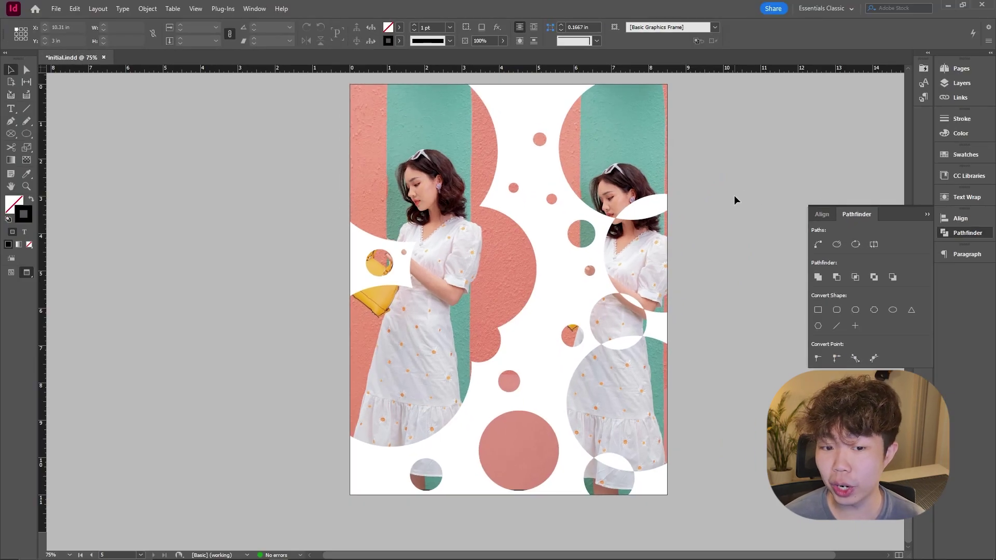
- Draw a circle inside the lower photo circle and apply Pathfinder Exclude Overlap to form a ring
{"action": "left_click_drag", "start_coordinate": [734, 195], "coordinate": [678, 175]}
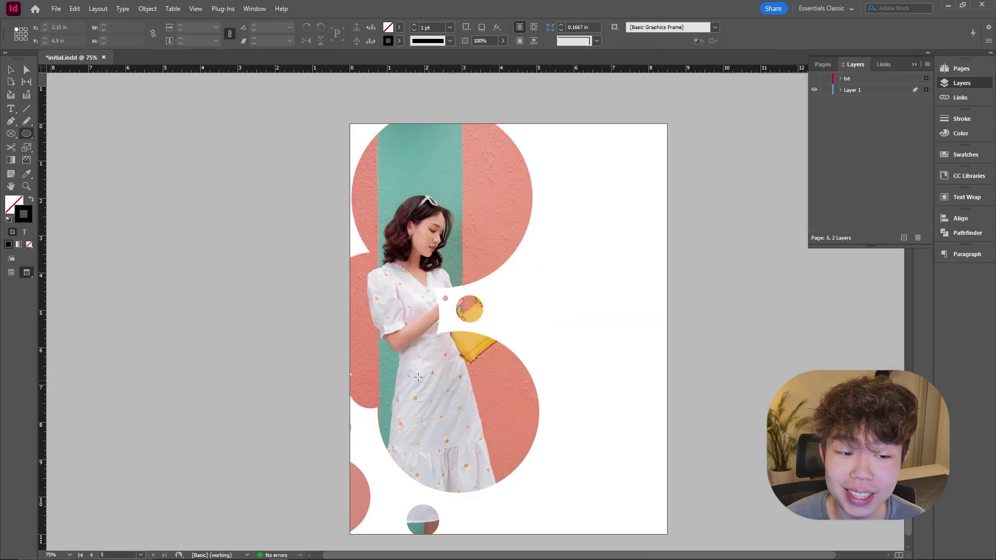
{"action": "left_click_drag", "start_coordinate": [406, 358], "coordinate": [571, 474]}
{"action": "key", "text": "v"}
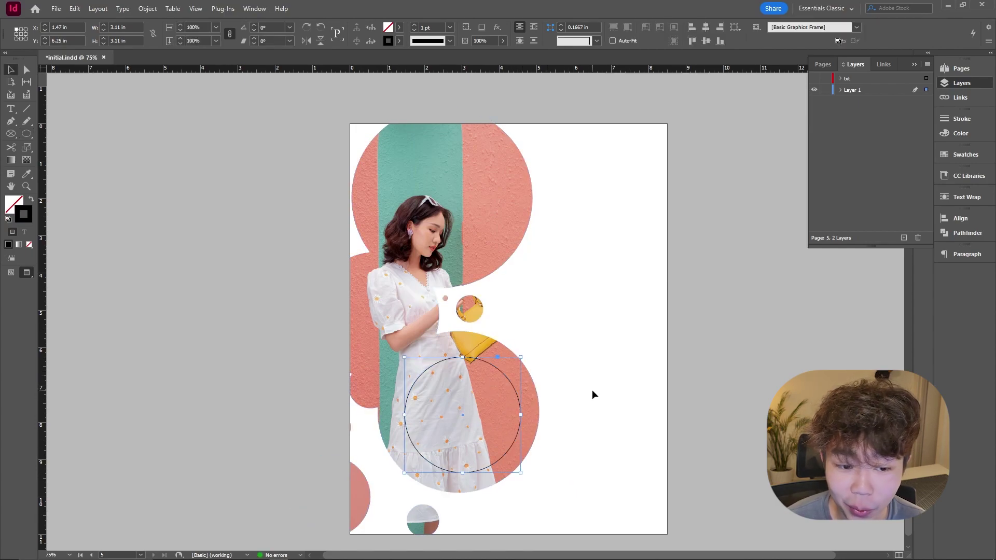
{"action": "key", "text": "ctrl+a"}
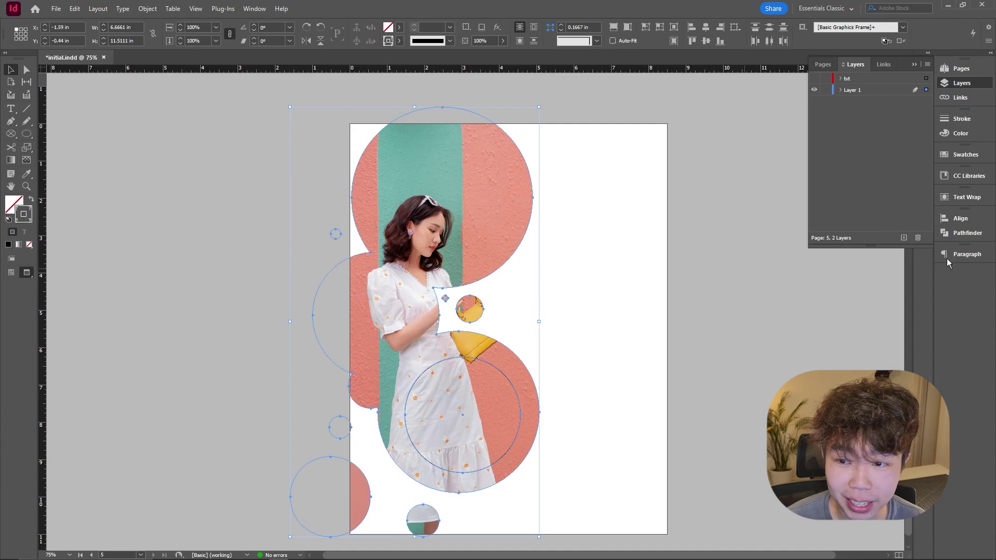
{"action": "left_click", "coordinate": [978, 237]}
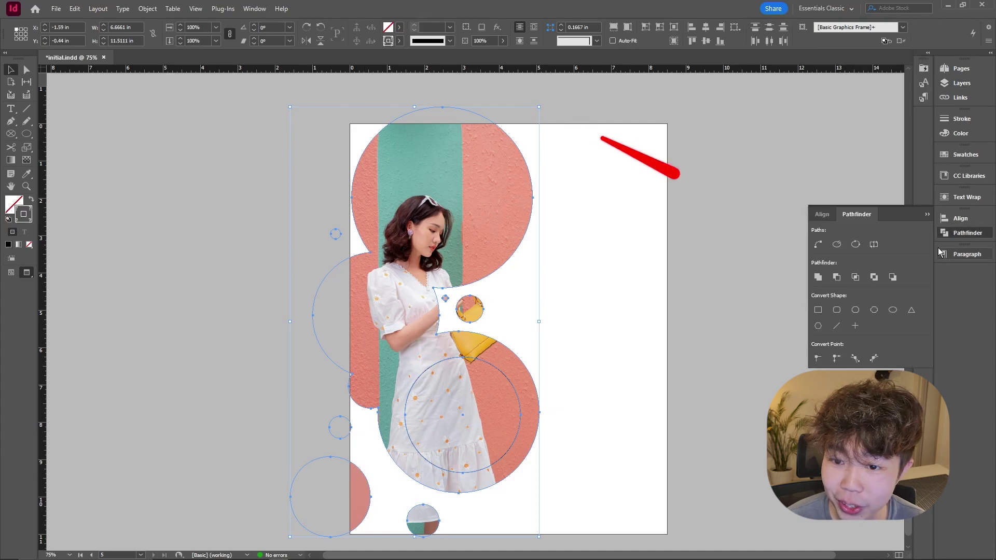
{"action": "left_click", "coordinate": [877, 282]}
- Set the ring shape's stroke to [None] and go to the AMAZING LAYOUTS page 4
{"action": "left_click", "coordinate": [669, 323]}
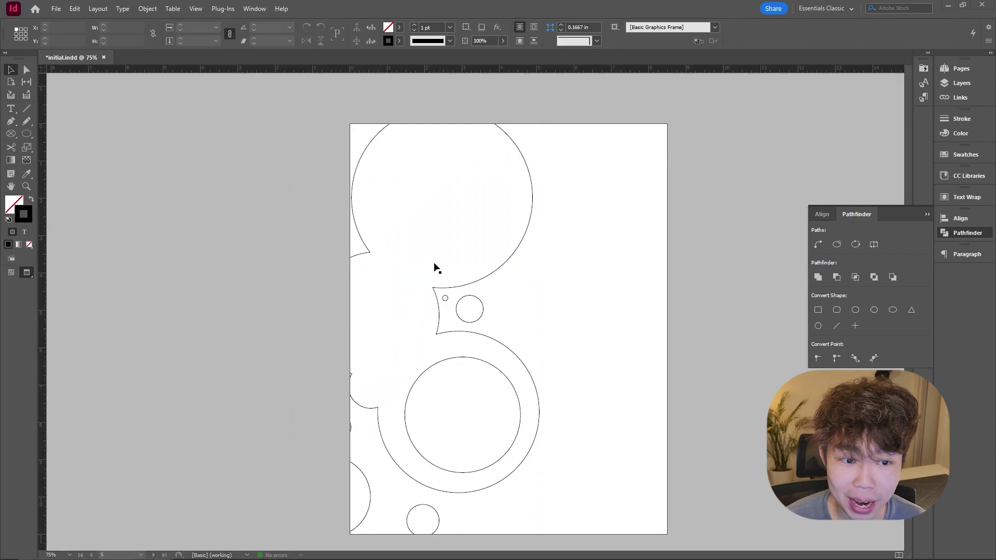
{"action": "double_click", "coordinate": [488, 249]}
{"action": "right_click", "coordinate": [478, 244]}
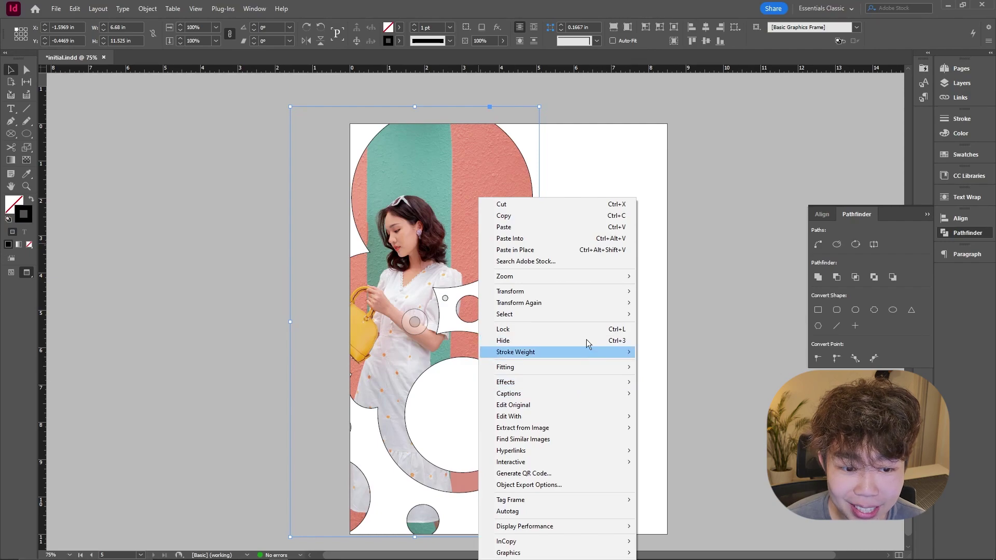
{"action": "left_click", "coordinate": [399, 40]}
{"action": "left_click", "coordinate": [337, 74]}
{"action": "left_click", "coordinate": [629, 216]}
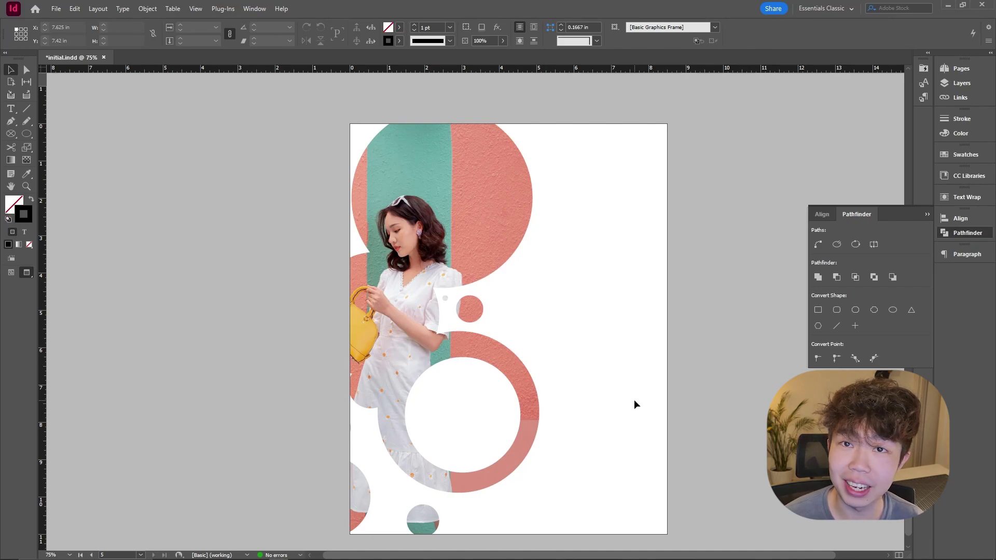
{"action": "left_click", "coordinate": [487, 260]}
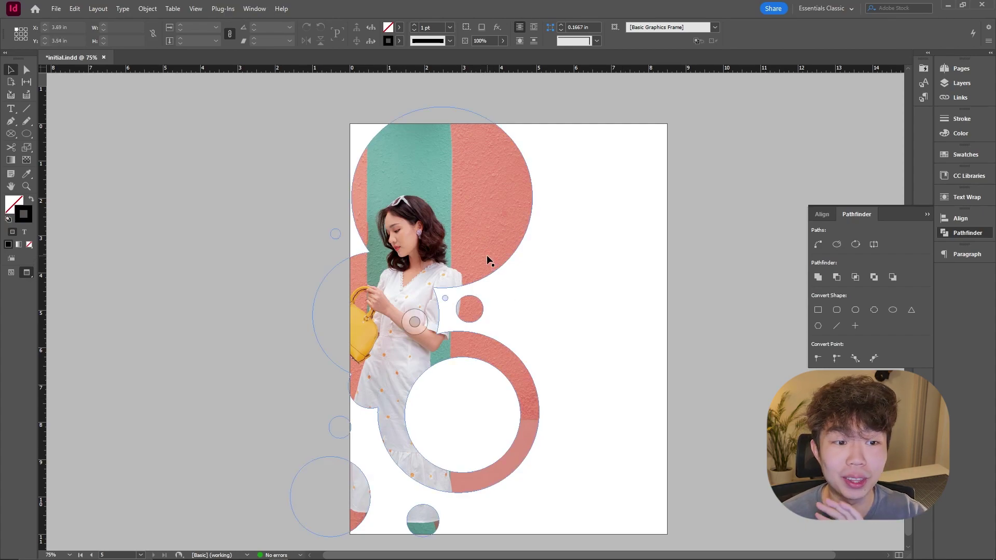
{"action": "left_click", "coordinate": [596, 294]}
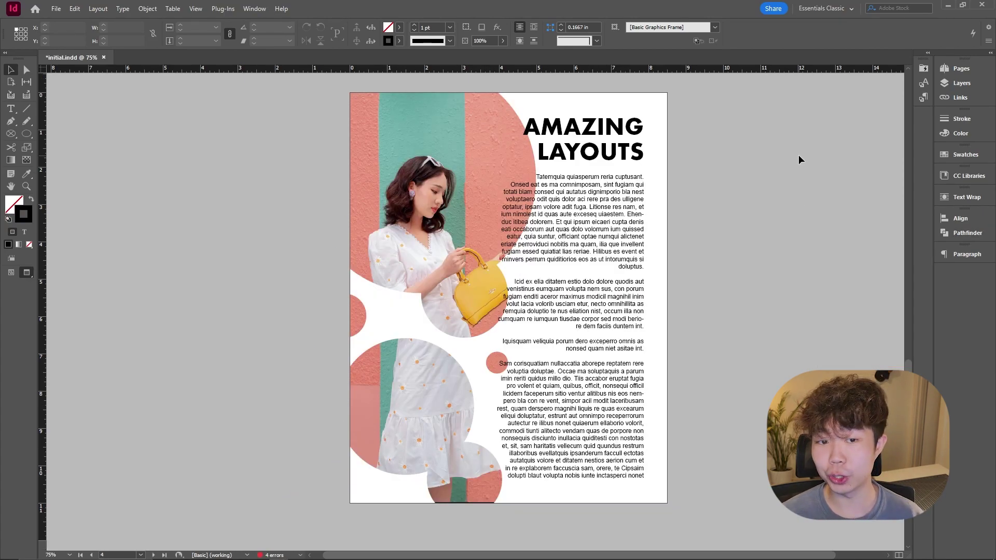